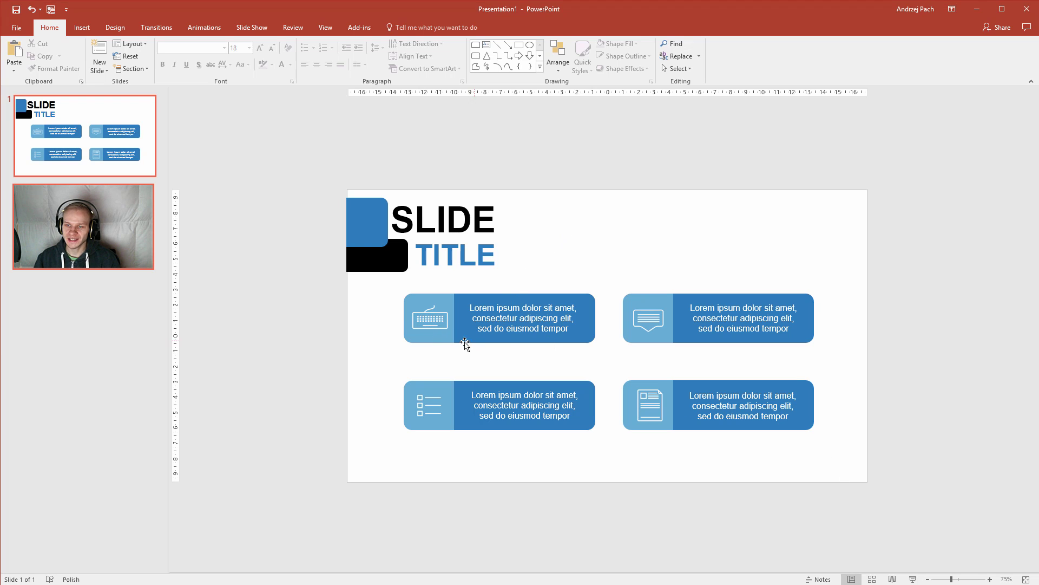
Step: Select the top-left icon-and-text block on the finished four-block slide
left_click(401, 342)
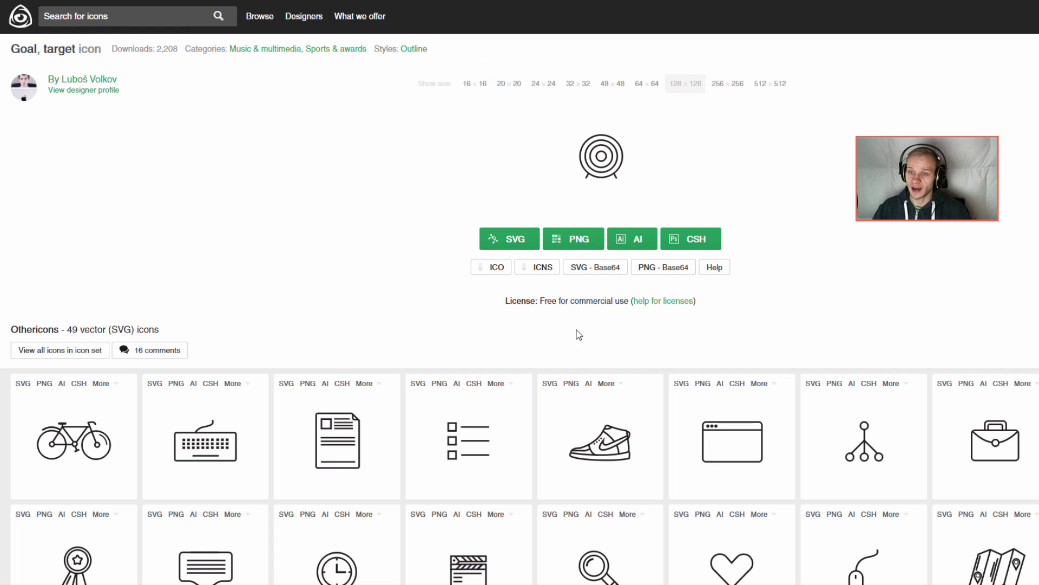
Step: Browse Iconfinder's set through the Document, Keyboard, List and chat message icons
left_click_drag(530, 304, 599, 300)
left_click(589, 283)
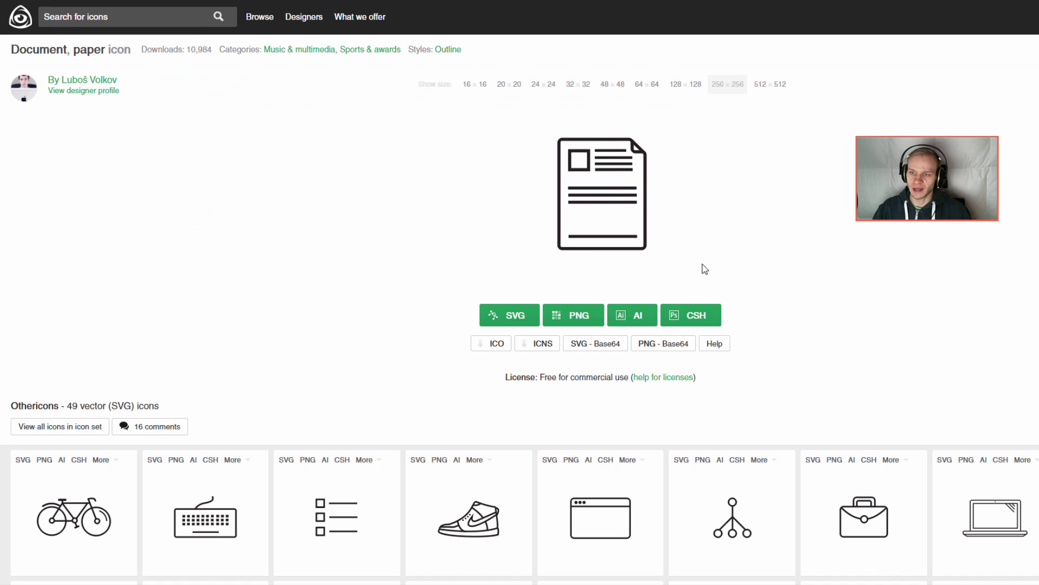
scroll(691, 262, "down", 2)
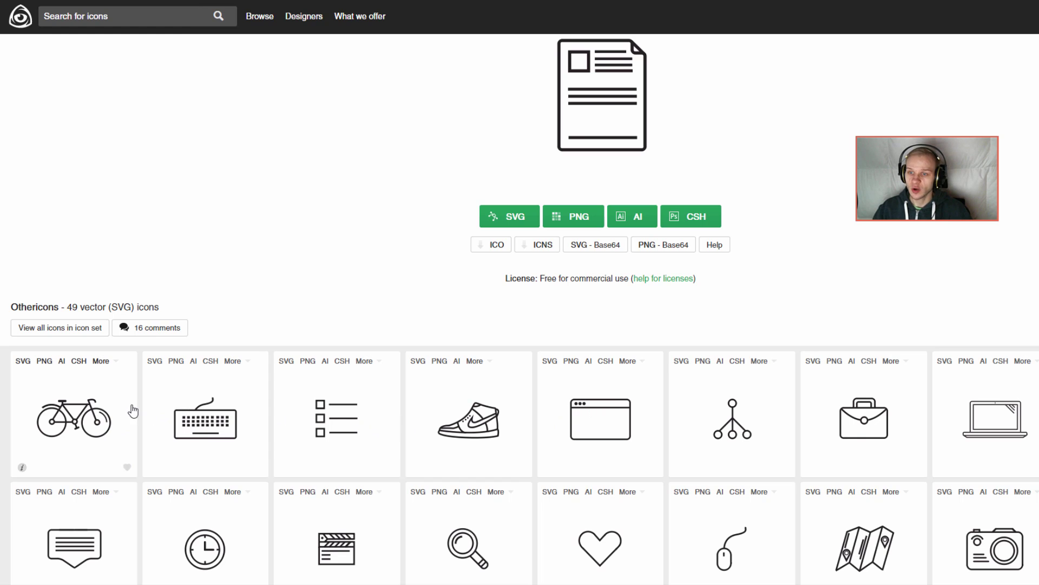
scroll(753, 224, "up", 2)
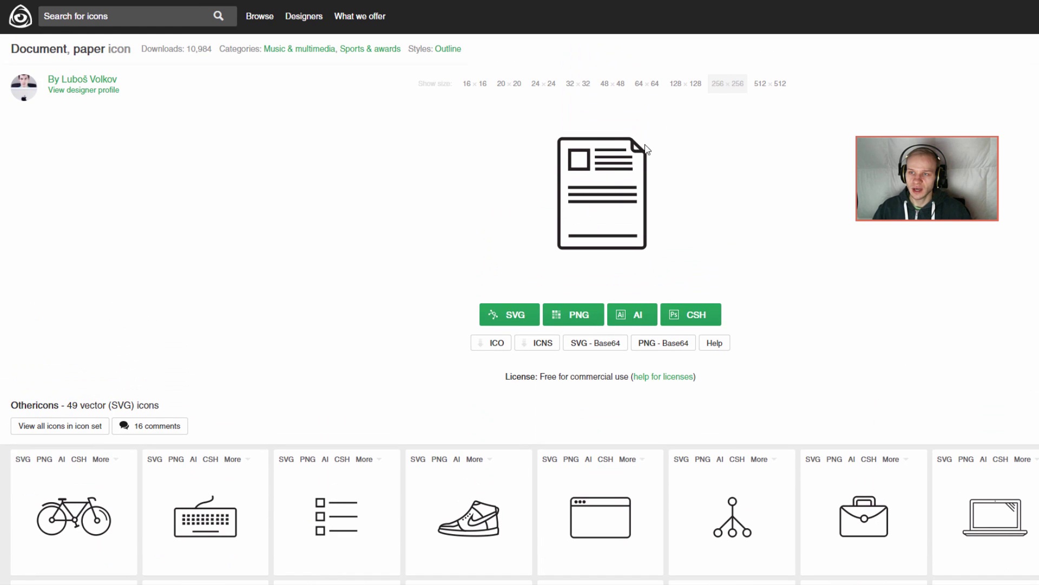
key("Left")
key("Right")
key("Right")
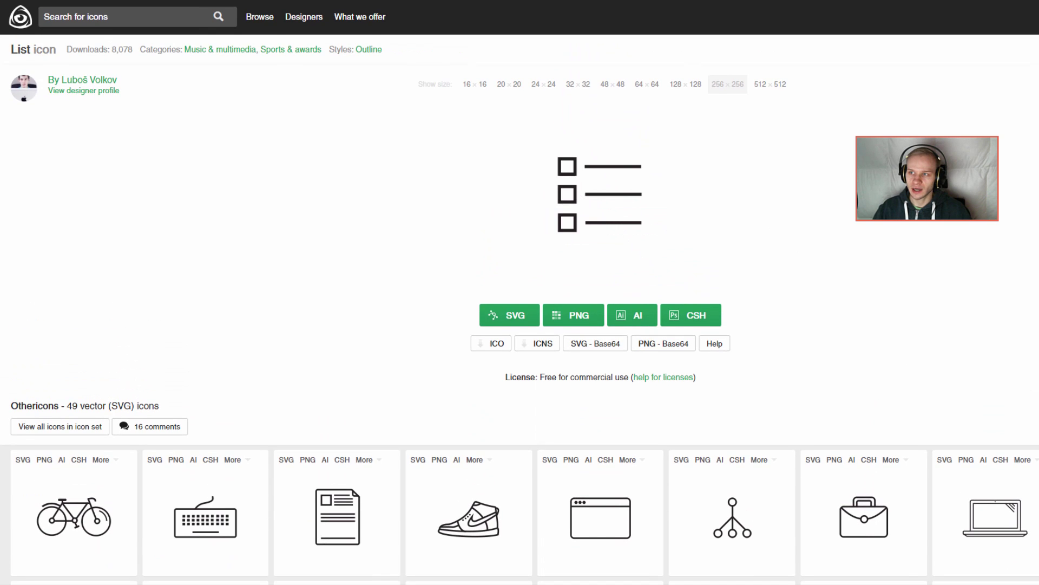
key("Right")
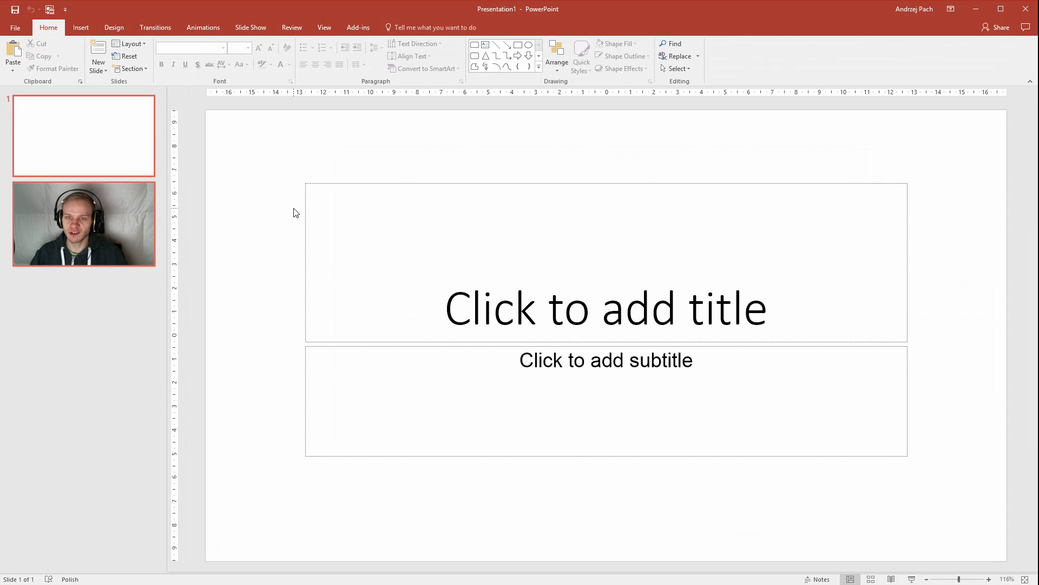
Step: Preview the downloaded icon PNGs as large thumbnails in File Explorer
key("alt+Tab")
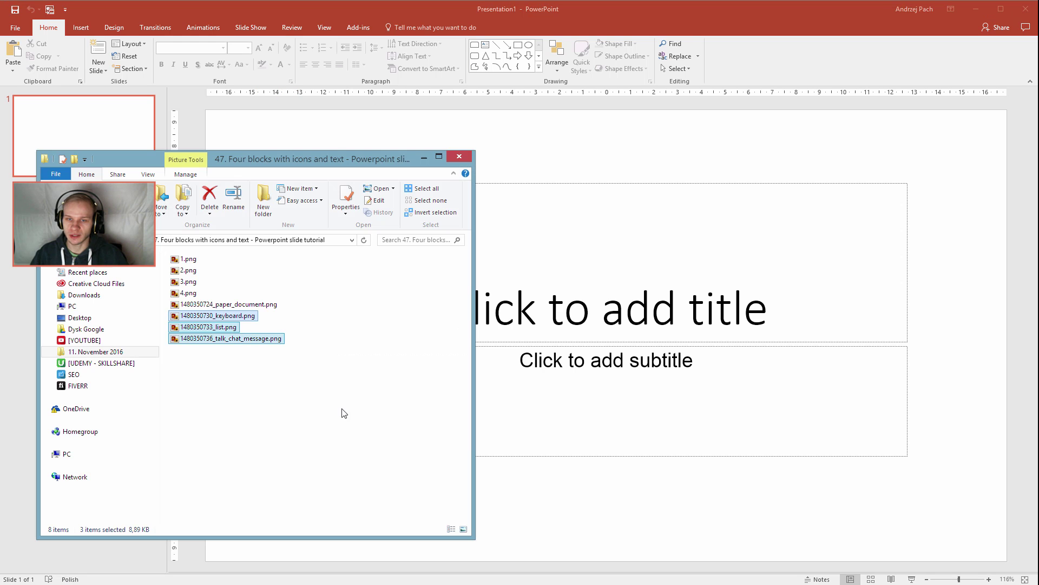
left_click(463, 529)
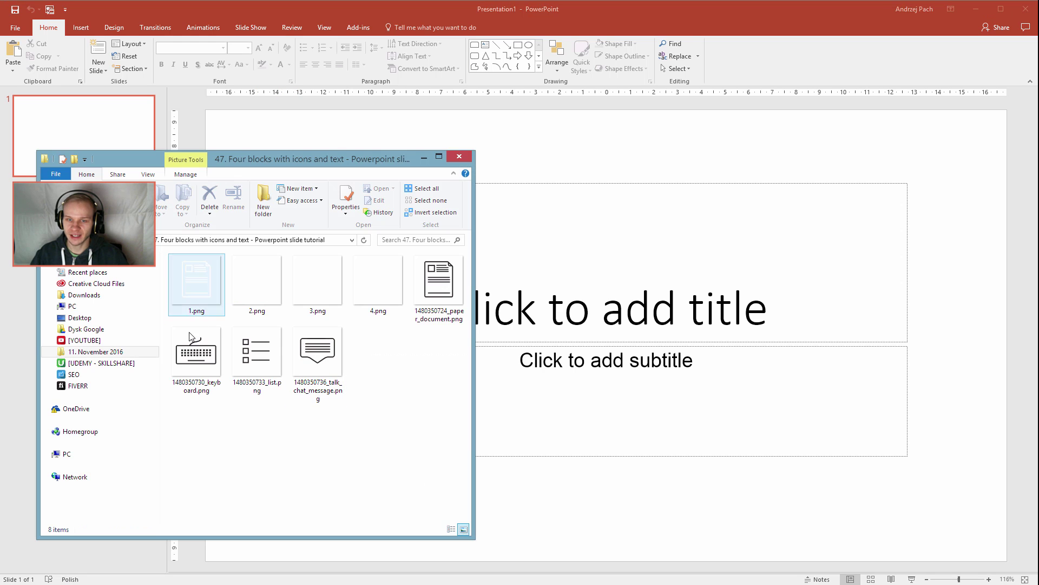
left_click(606, 136)
Step: Delete the slide's title and subtitle placeholders to leave it blank
left_click_drag(253, 151, 989, 460)
key("Delete")
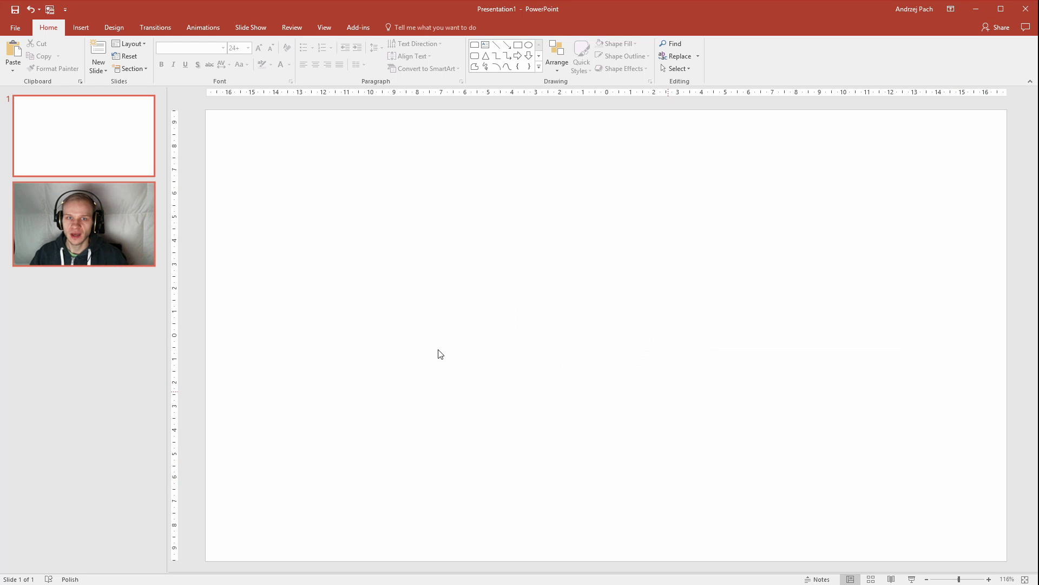
left_click(82, 30)
Step: Draw a Rectangle: Top Corners Rounded and rotate it so its rounded corners face left
left_click(184, 57)
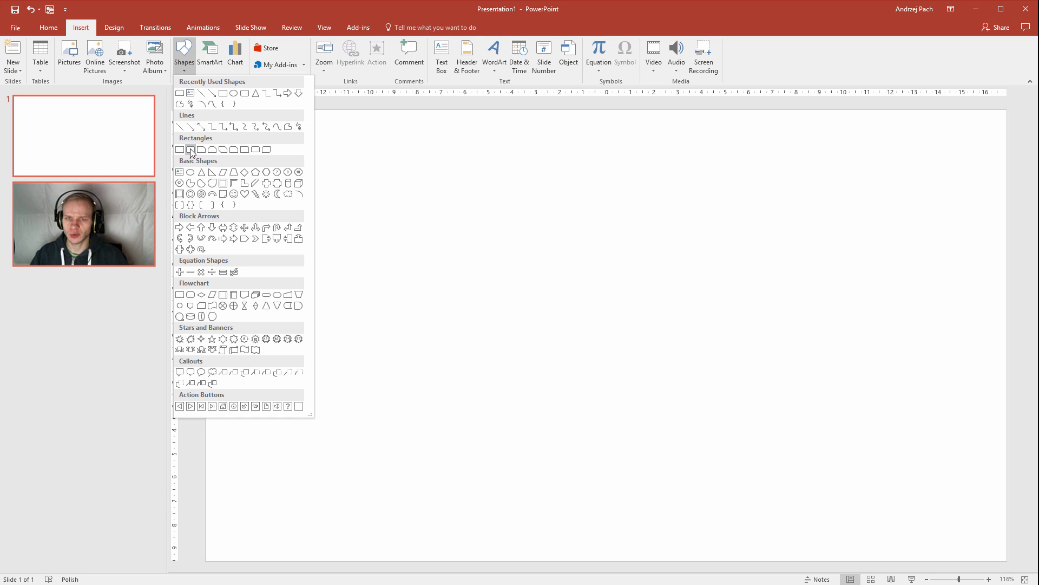
left_click(256, 149)
left_click_drag(301, 244, 434, 340)
left_click_drag(317, 343, 379, 344)
key("ctrl+z")
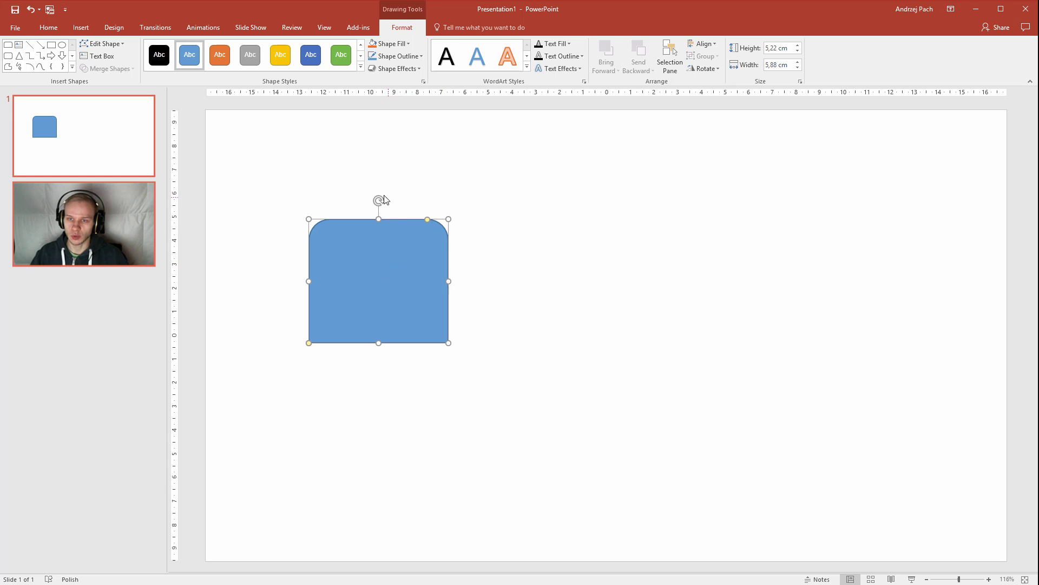
left_click_drag(365, 207, 297, 281)
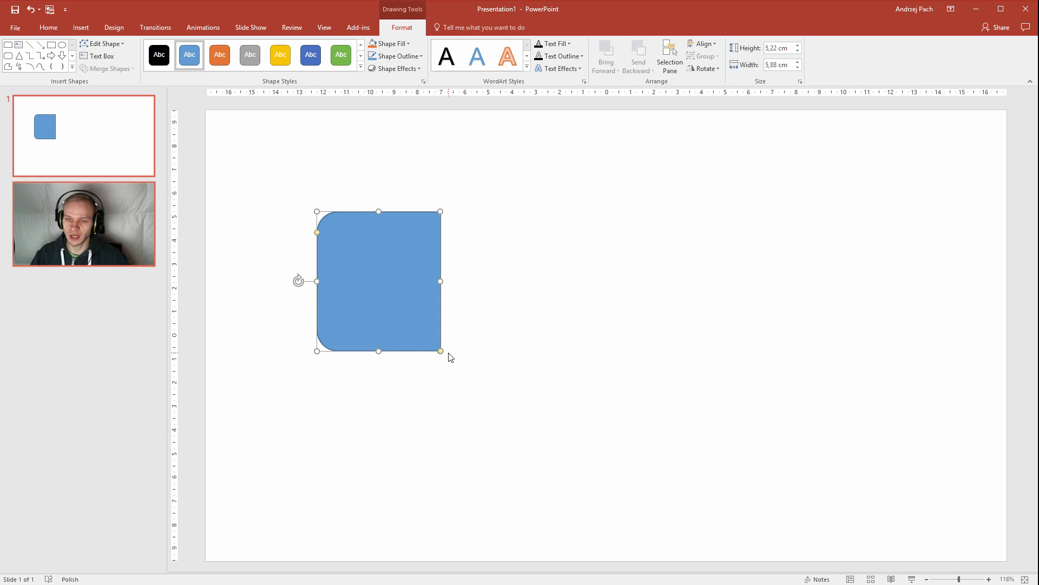
Step: Add a copy facing right and resize both pieces so they join into one long bar
left_click_drag(411, 325, 659, 332)
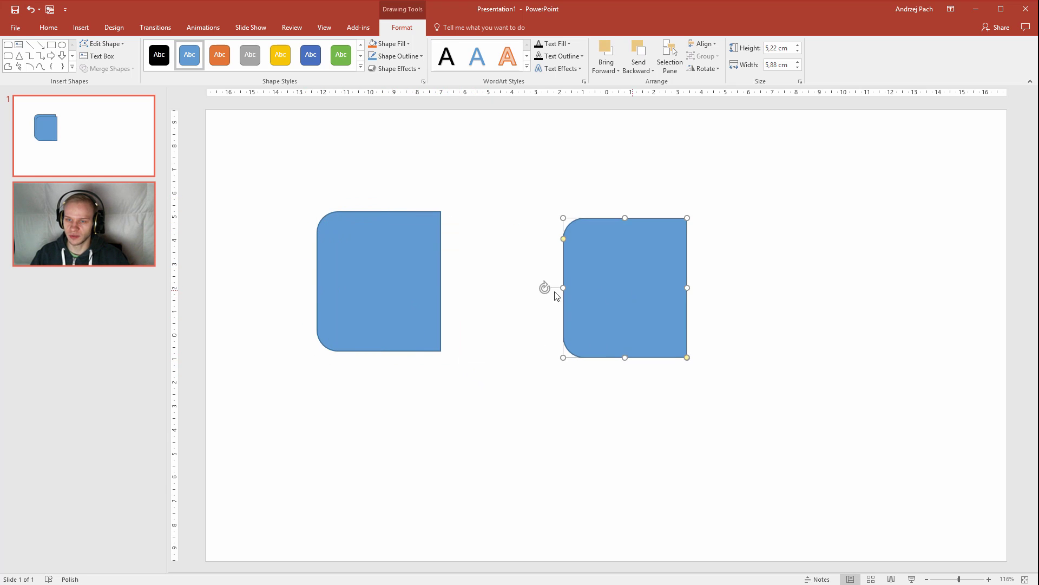
left_click(441, 287)
left_click_drag(441, 282, 459, 282)
left_click_drag(402, 301, 350, 297)
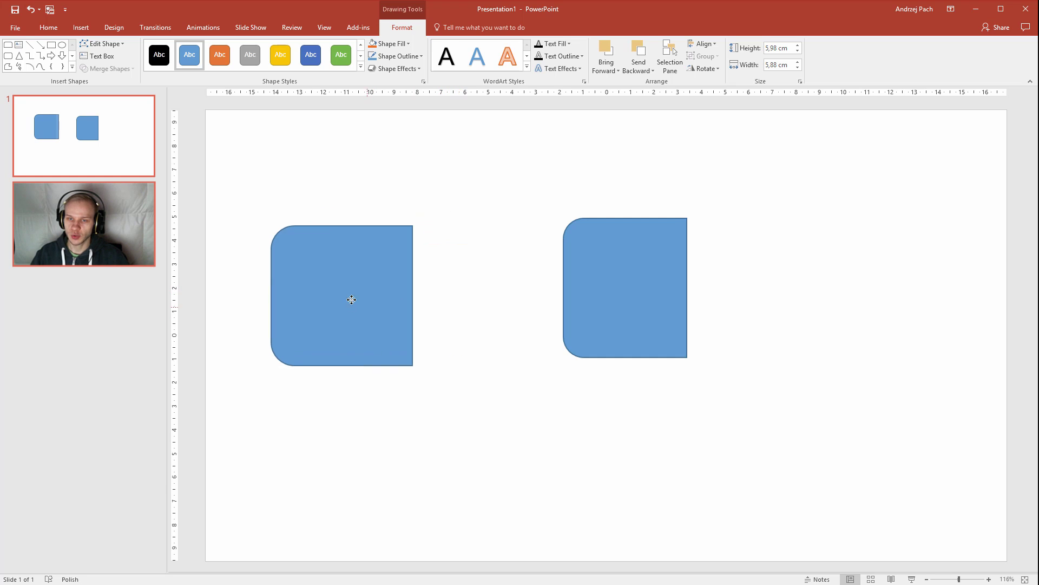
left_click(630, 275)
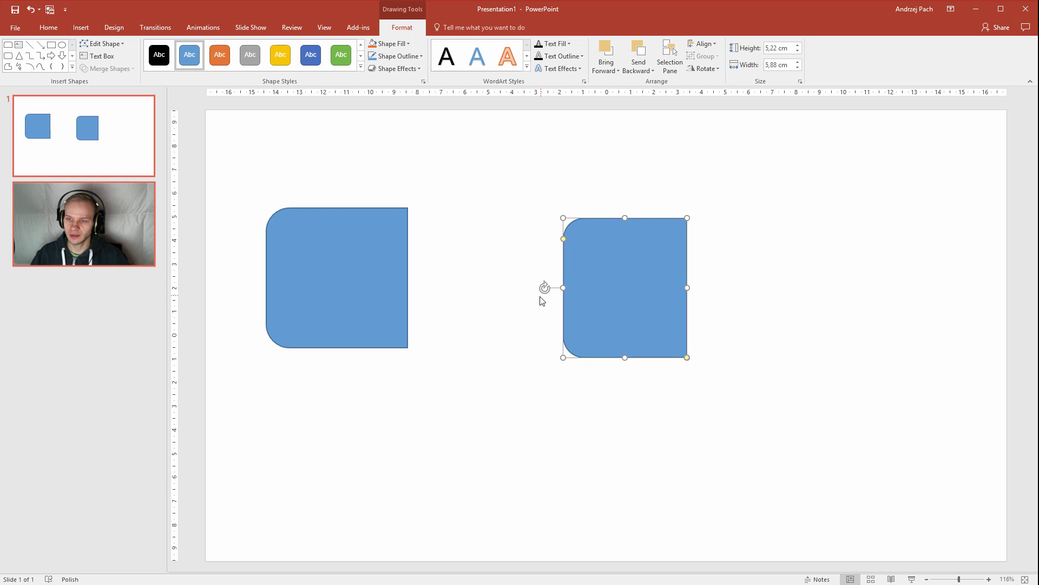
left_click_drag(544, 288, 726, 296)
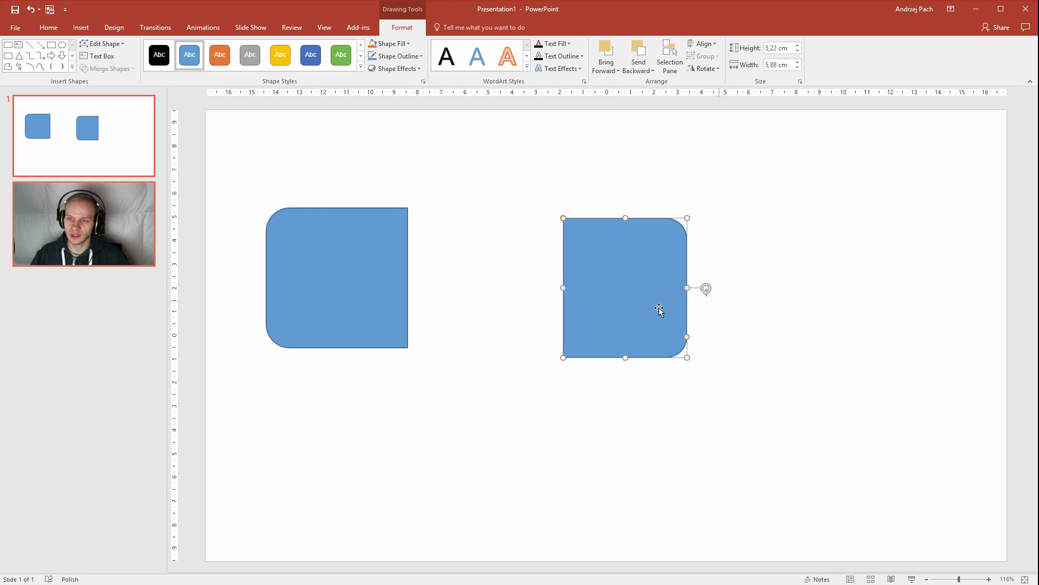
left_click_drag(661, 309, 751, 288)
left_click_drag(681, 278, 407, 271)
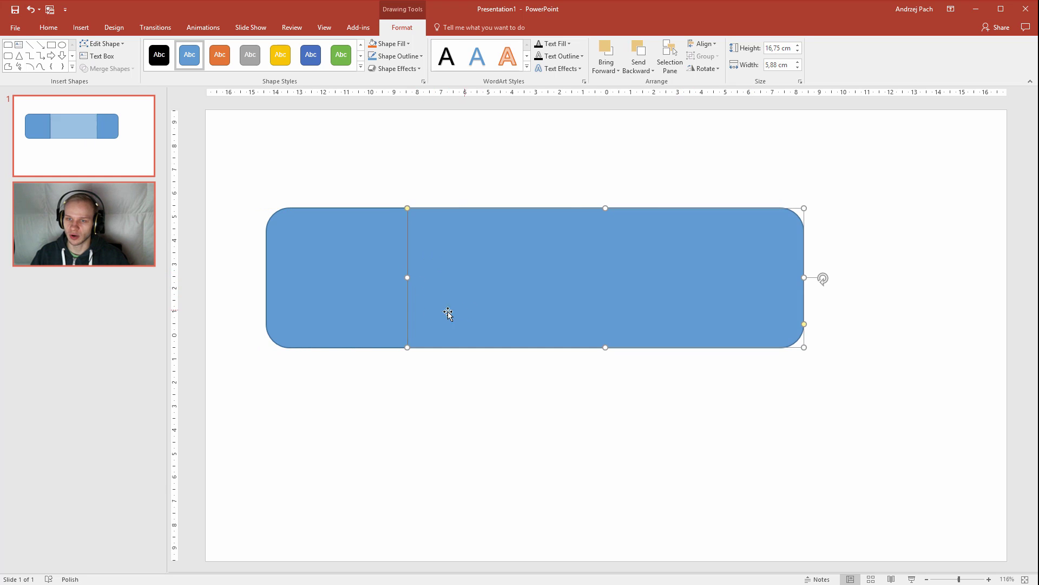
Step: Set Shape Outline to No Outline on both bar pieces
left_click(472, 363)
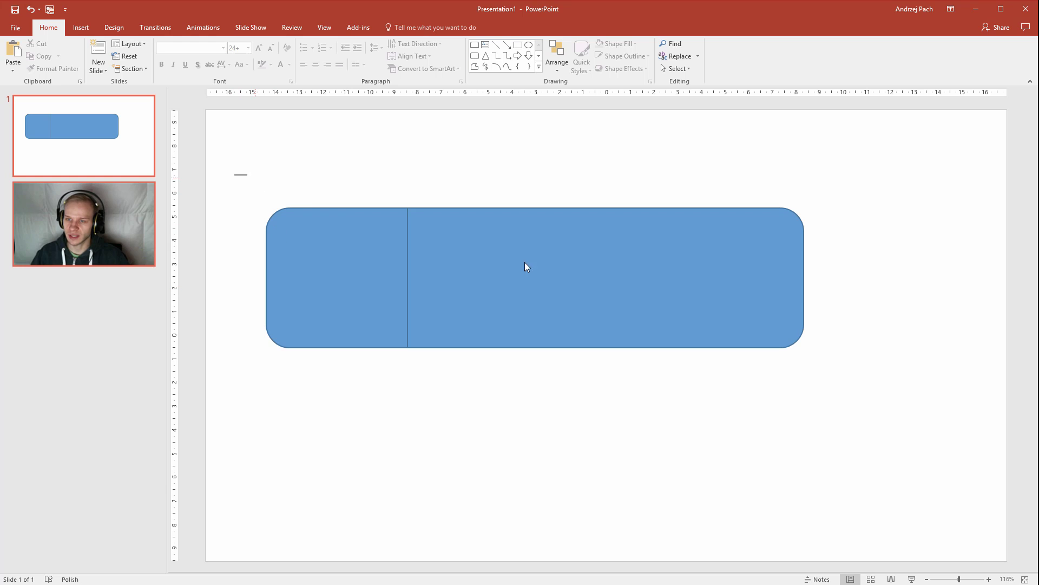
left_click_drag(234, 174, 807, 357)
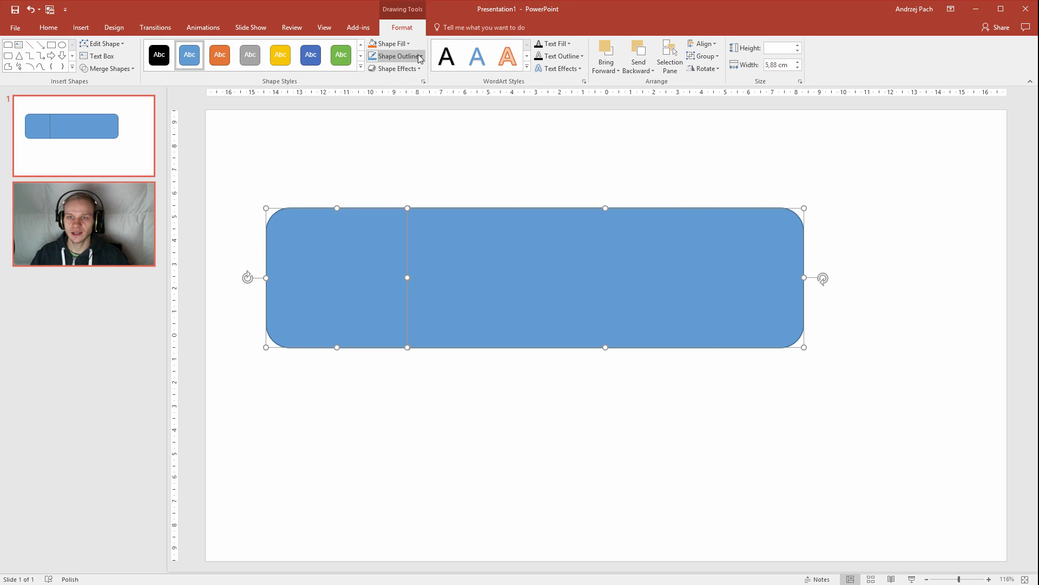
left_click(420, 56)
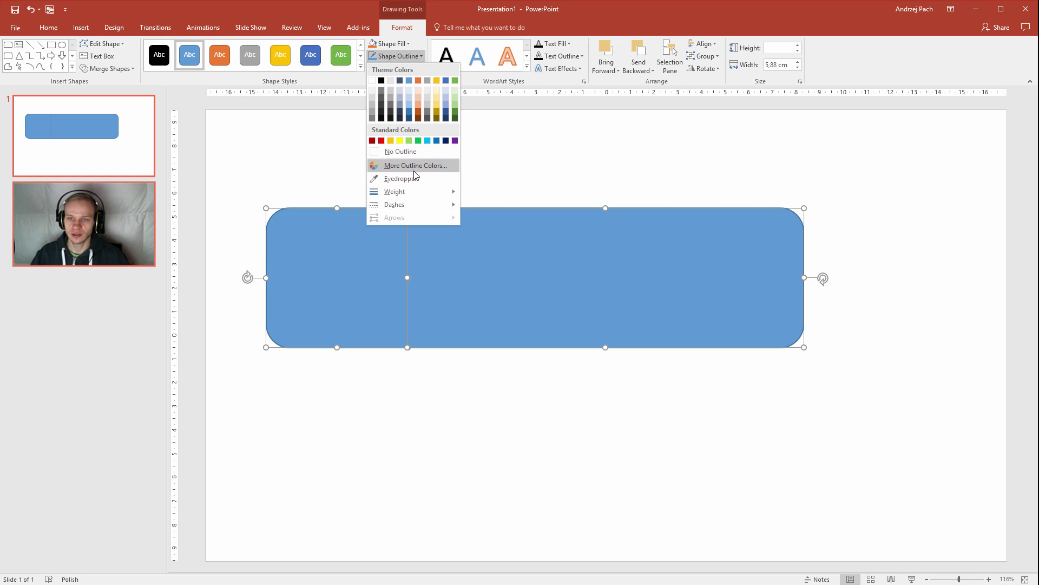
left_click(411, 152)
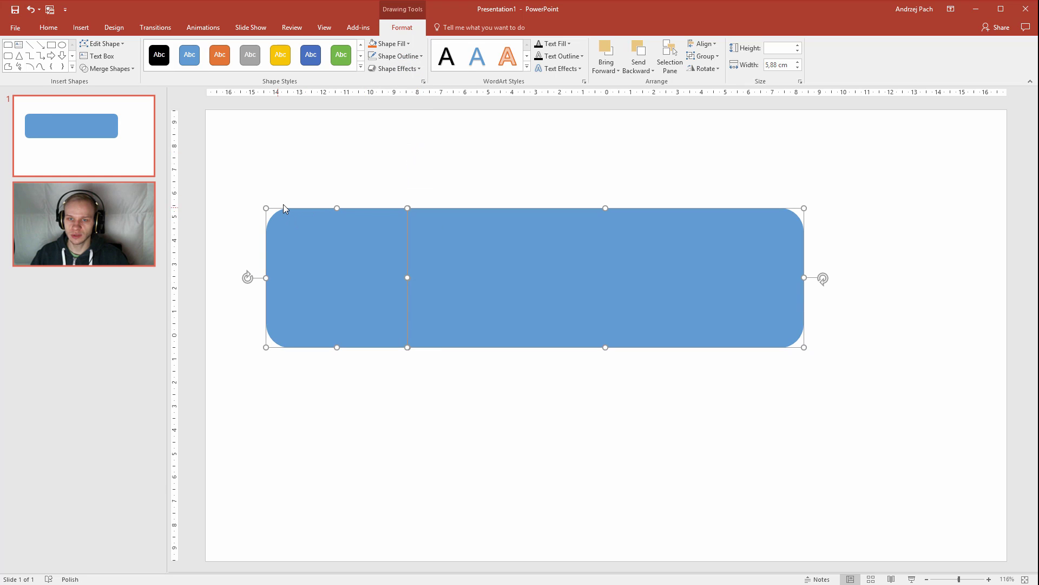
left_click(563, 390)
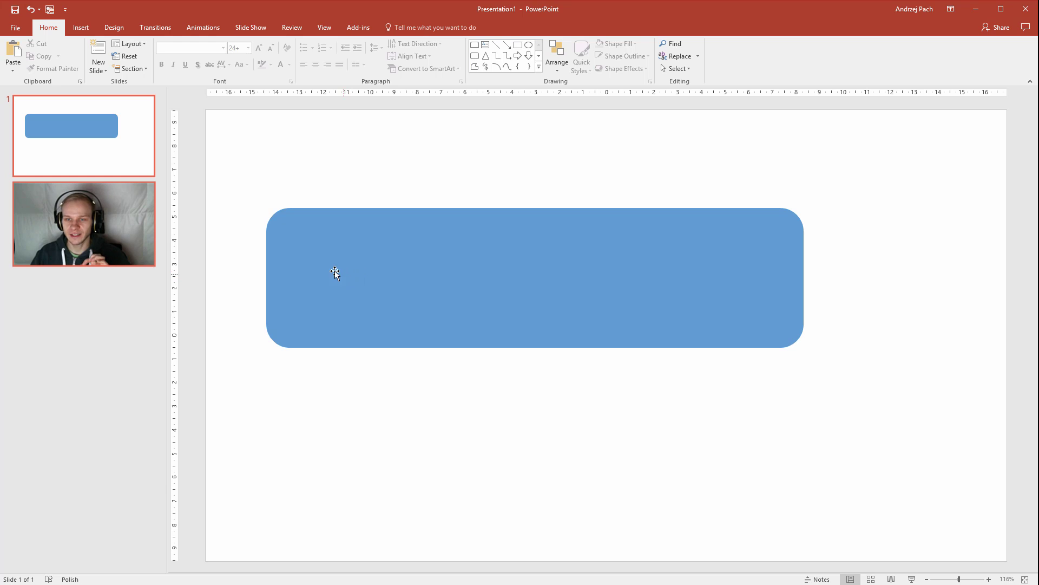
left_click(340, 252)
double_click(340, 253)
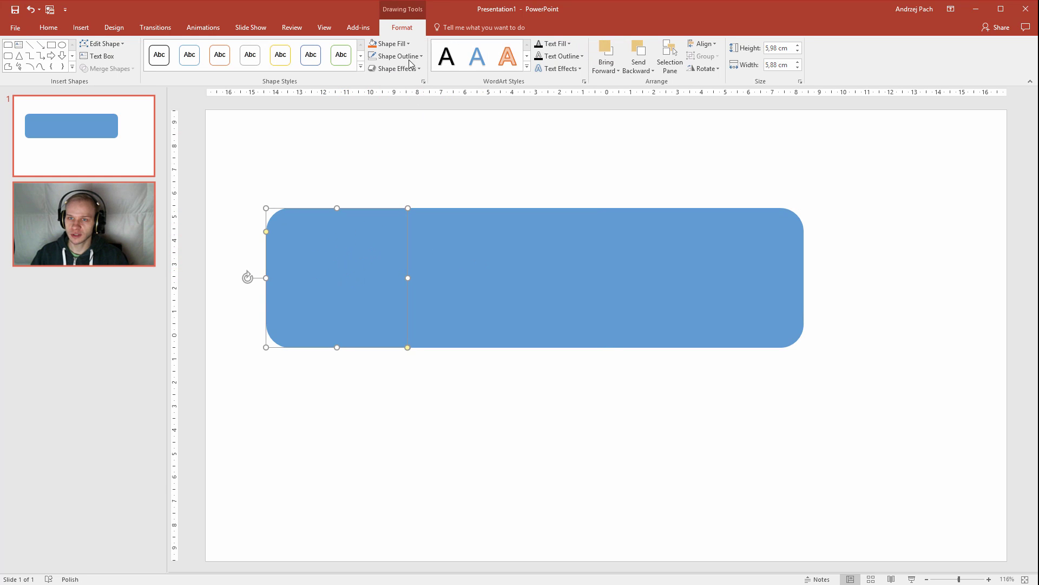
Step: Fill the short left piece with a lighter custom blue
right_click(338, 244)
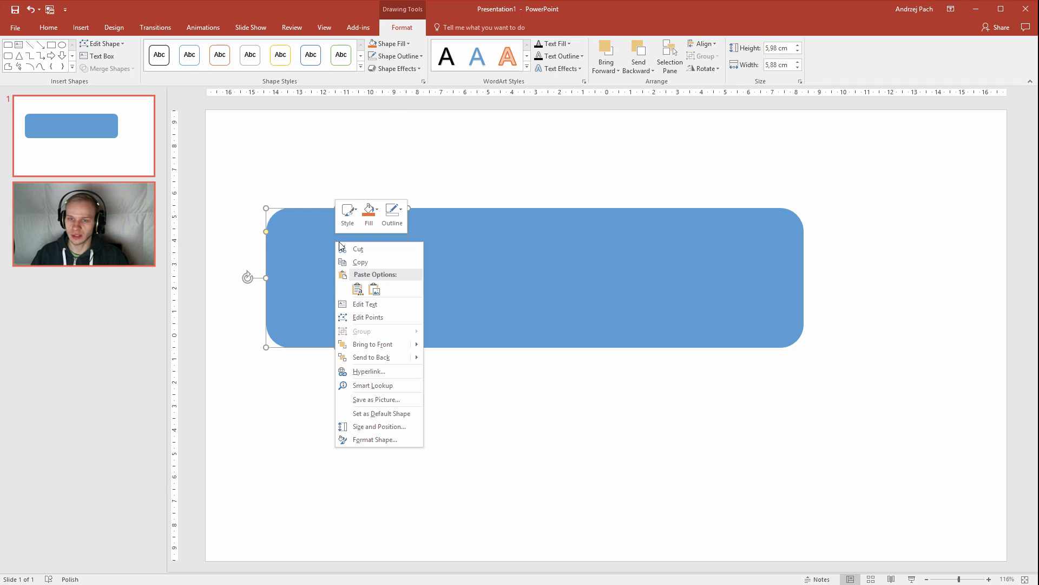
left_click(369, 213)
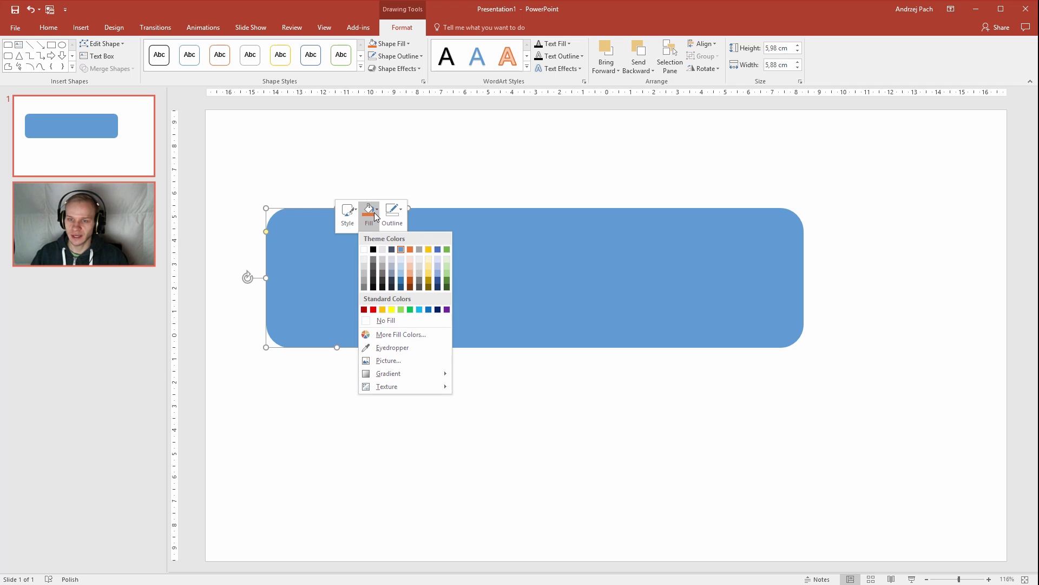
left_click(419, 337)
mouse_move(495, 268)
left_mouse_down()
mouse_move(492, 251)
mouse_move(551, 255)
mouse_move(493, 253)
left_mouse_up()
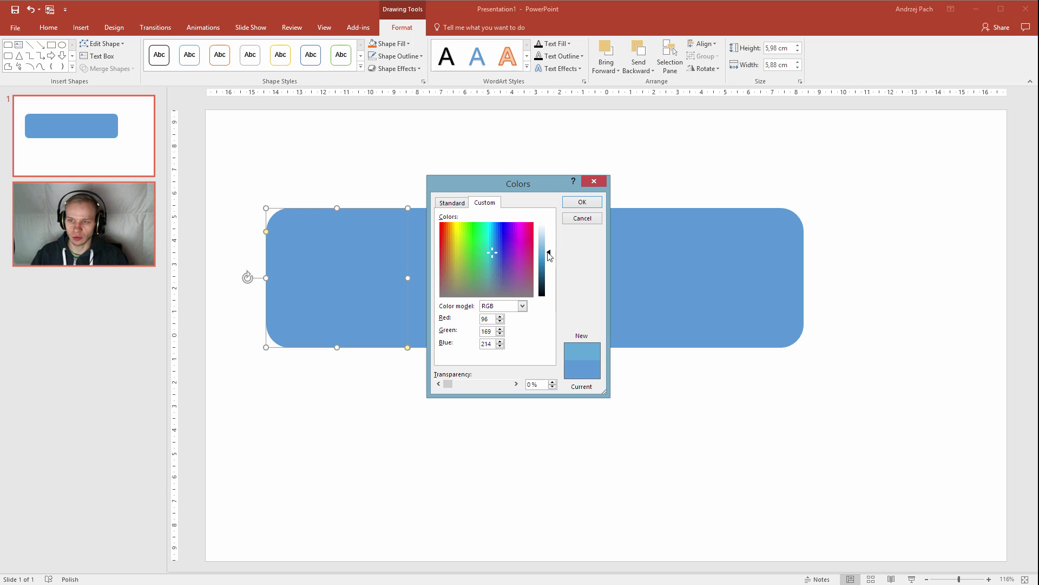
left_click(581, 202)
Step: Fill the wide right piece with the custom darker blue RGB 37, 120, 189
left_click(503, 271)
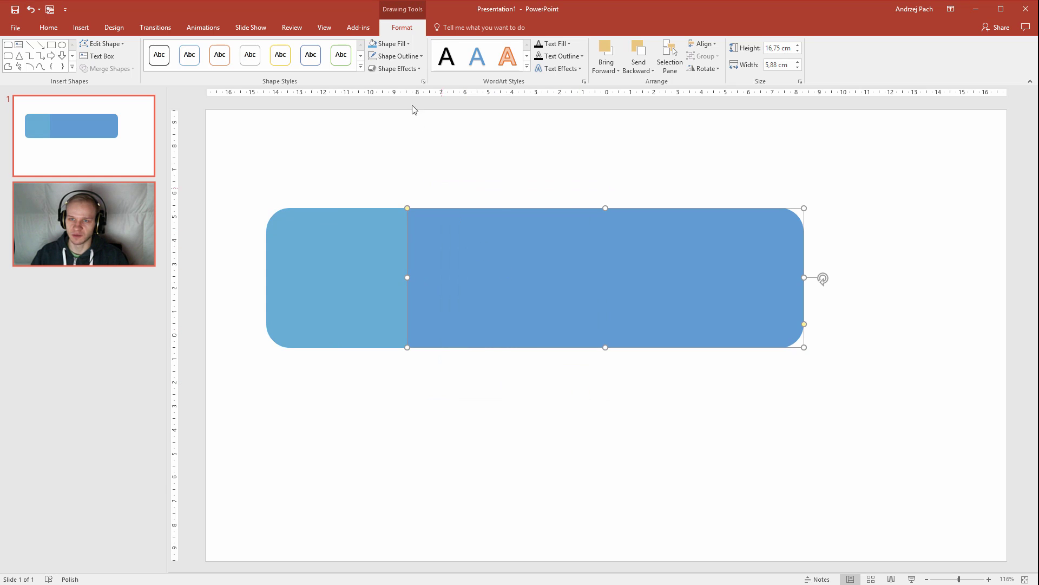
left_click(391, 43)
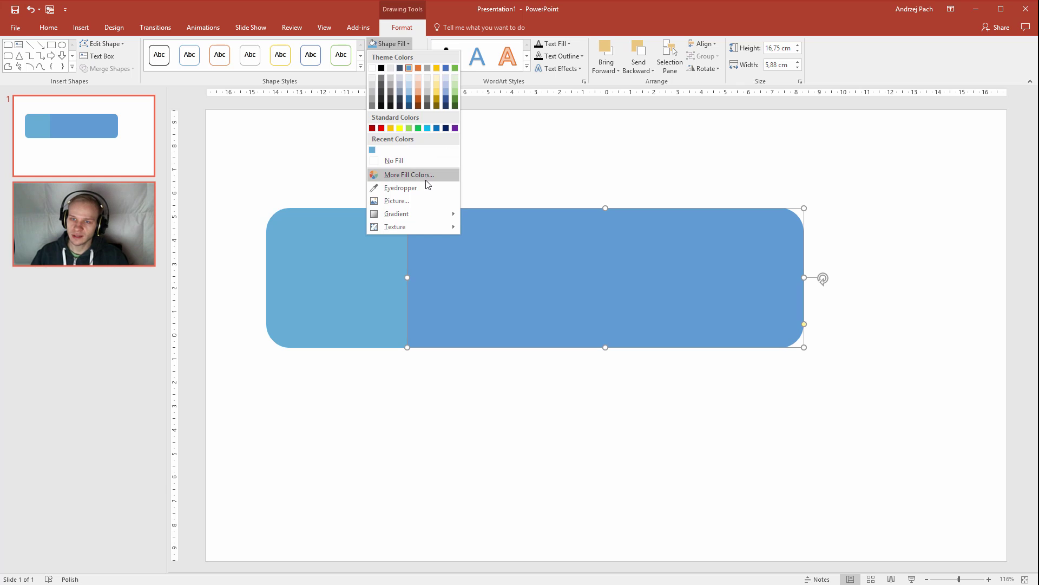
left_click(427, 175)
left_click_drag(491, 253, 492, 246)
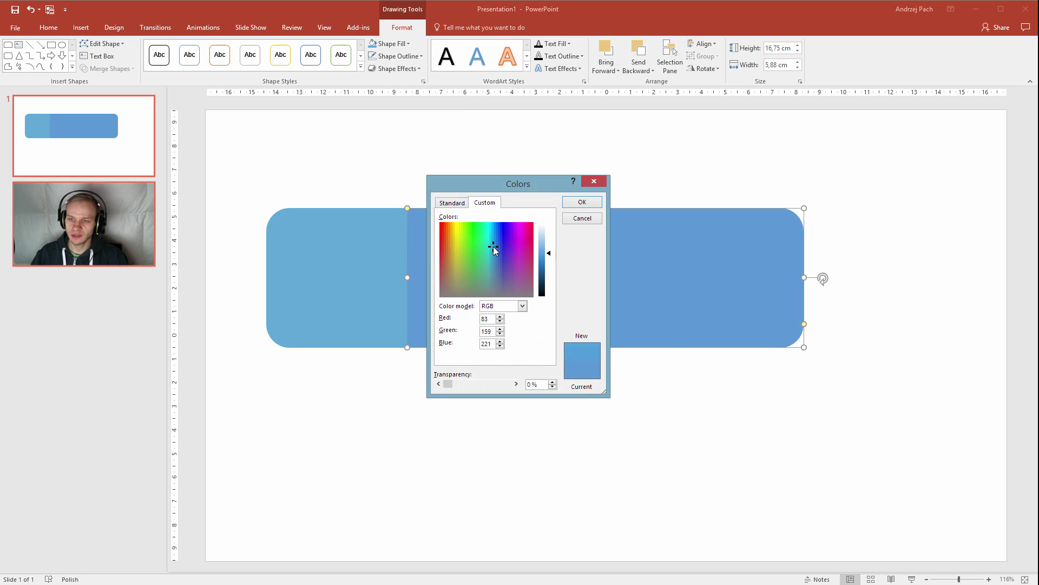
left_click_drag(499, 190, 659, 290)
mouse_move(711, 361)
left_mouse_down()
mouse_move(717, 350)
mouse_move(716, 365)
left_mouse_up()
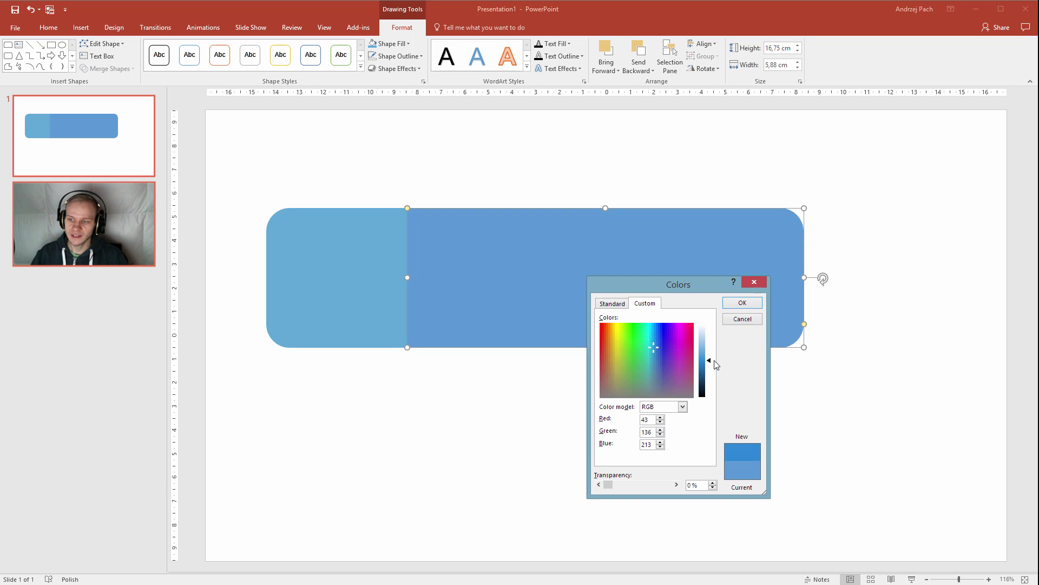
left_click(728, 307)
left_click(687, 394)
scroll(660, 414, "down", 5, "ctrl")
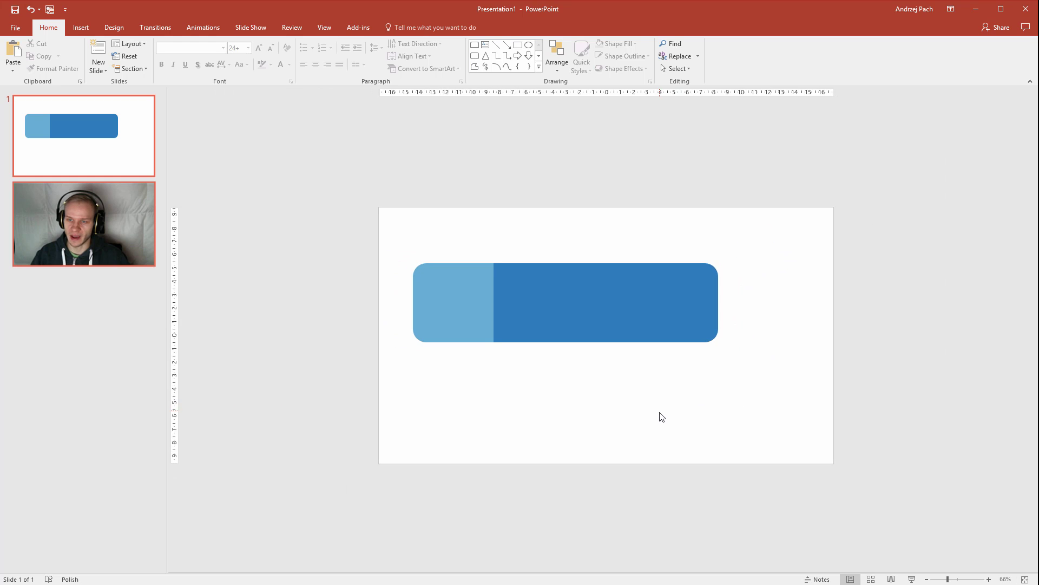
Step: Group the two bar pieces with Ctrl+G and resize the grouped bar
mouse_move(334, 209)
left_mouse_down()
mouse_move(496, 265)
mouse_move(784, 395)
mouse_move(786, 377)
left_mouse_up()
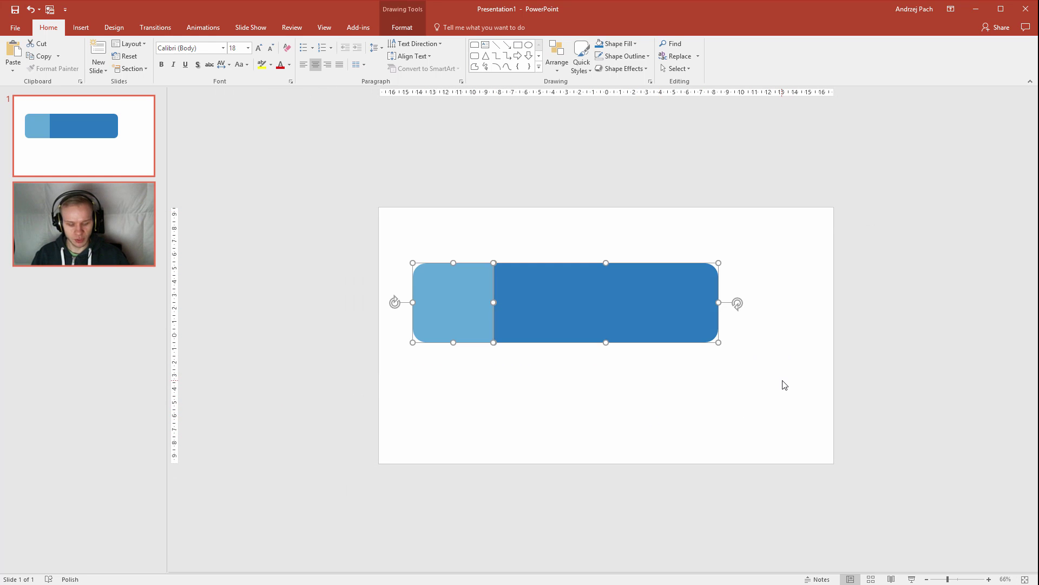
key("ctrl+g")
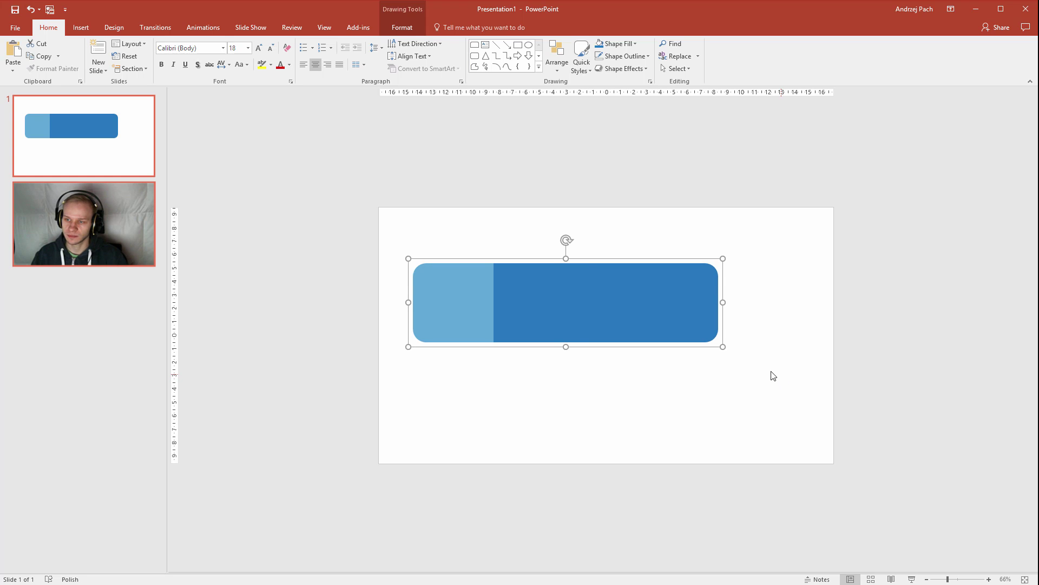
mouse_move(527, 324)
left_mouse_down()
mouse_move(492, 299)
mouse_move(580, 409)
mouse_move(564, 283)
mouse_move(516, 323)
left_mouse_up()
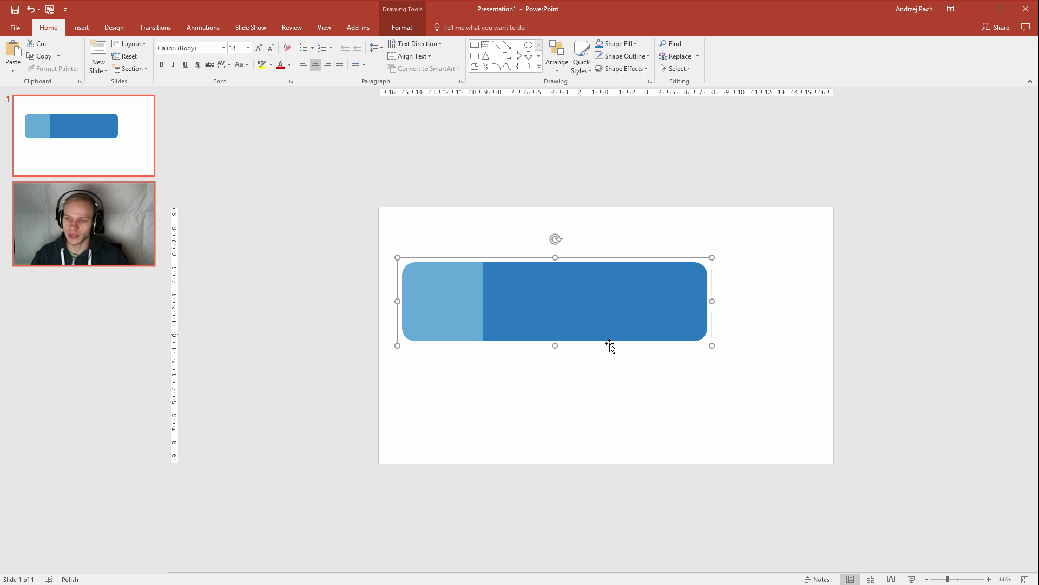
left_click_drag(697, 337, 566, 326)
Step: Undo back to the grouped bar and duplicate it with Ctrl+D
key("ctrl+z")
key("ctrl+z")
key("ctrl+z")
key("ctrl+z")
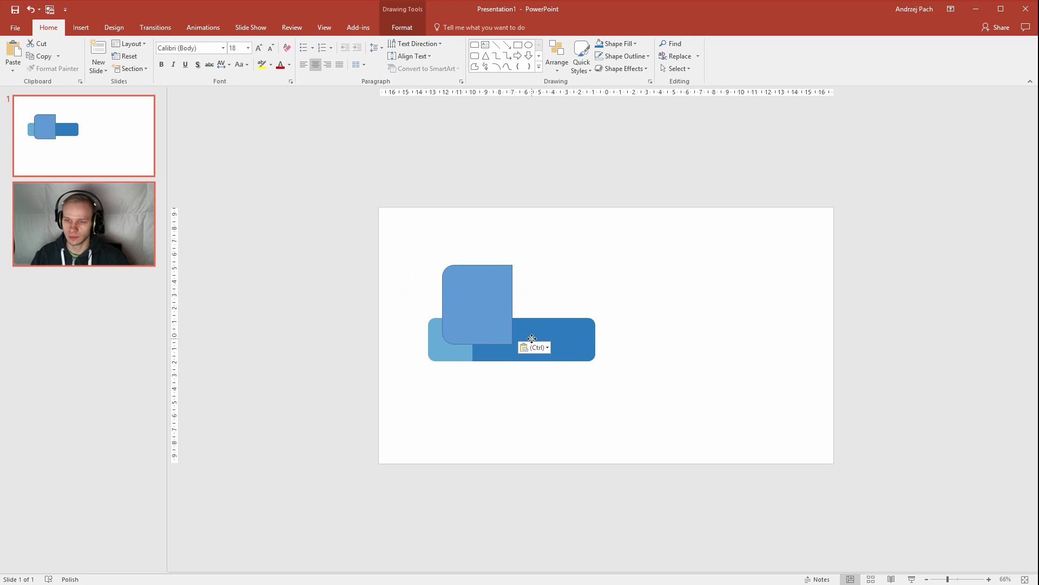
key("ctrl+z")
key("ctrl+z")
key("ctrl+z")
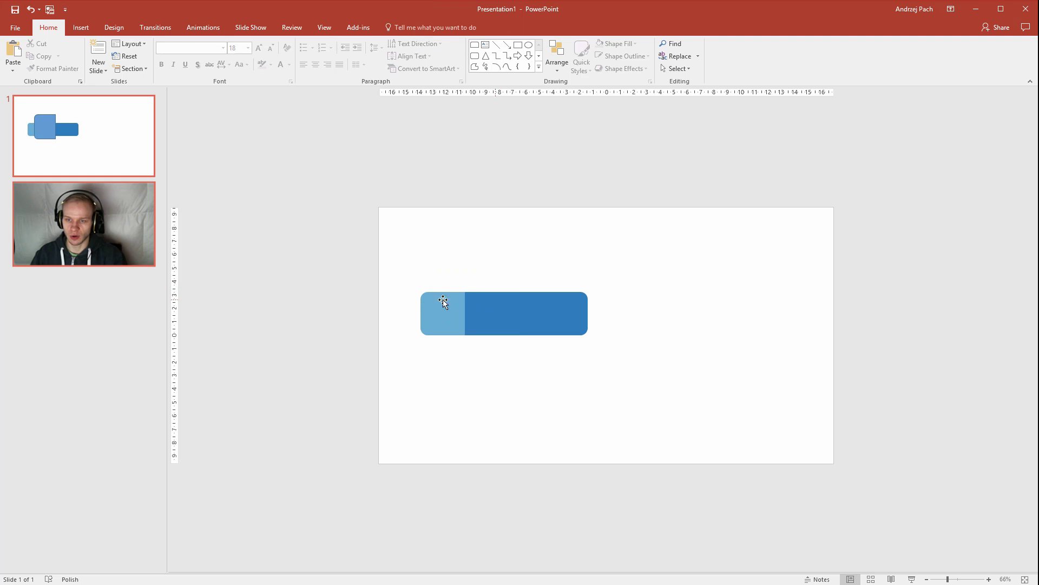
left_click(491, 306)
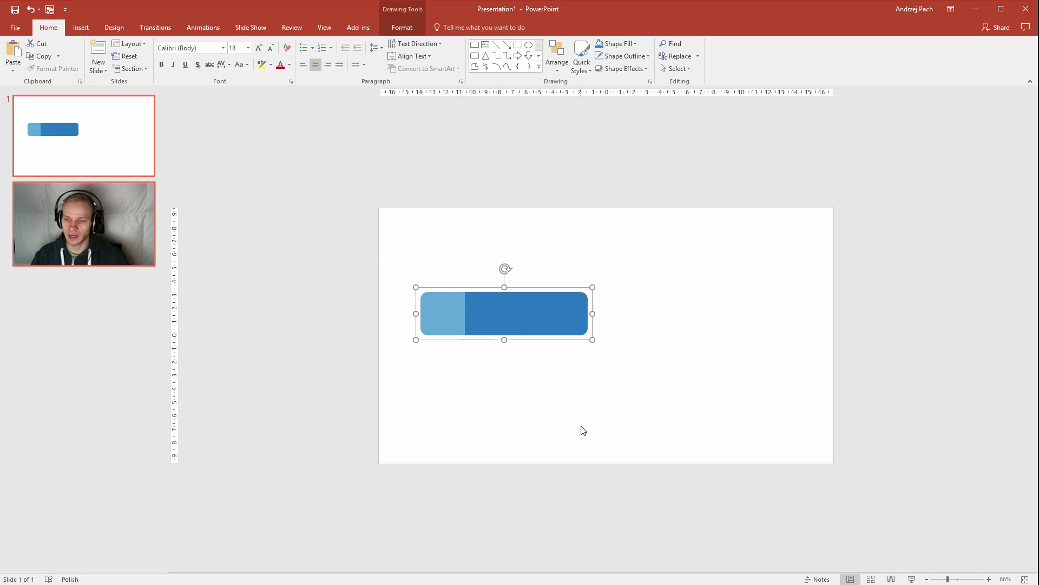
key("ctrl+d")
key("ctrl+d")
key("ctrl+d")
key("ctrl+d")
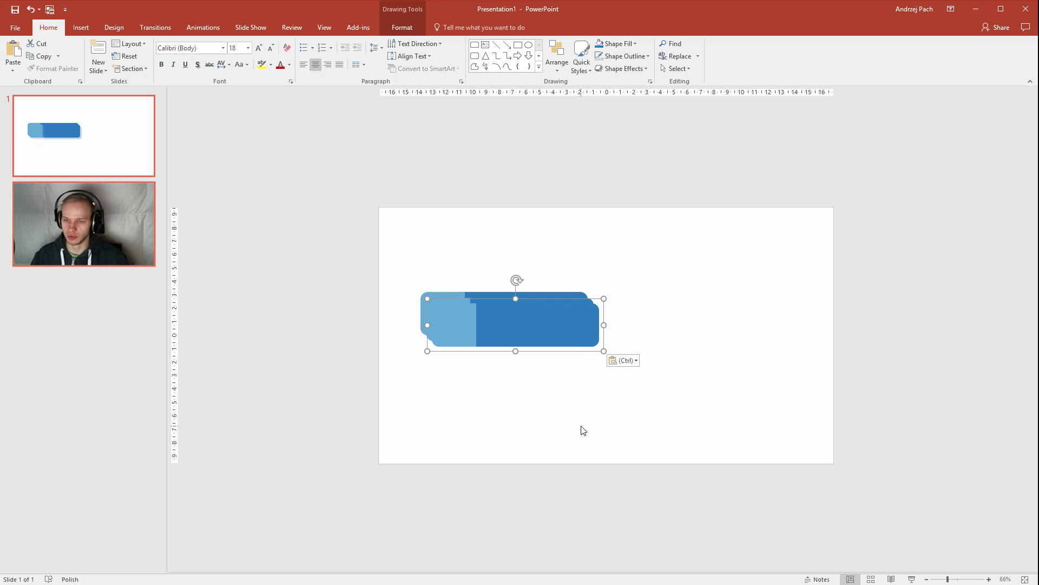
Step: Place bar copies below, bottom-right and top-right of the original to form a two-by-two grid
left_click_drag(539, 332, 521, 387)
left_click_drag(498, 324, 689, 386)
left_click_drag(583, 325, 742, 314)
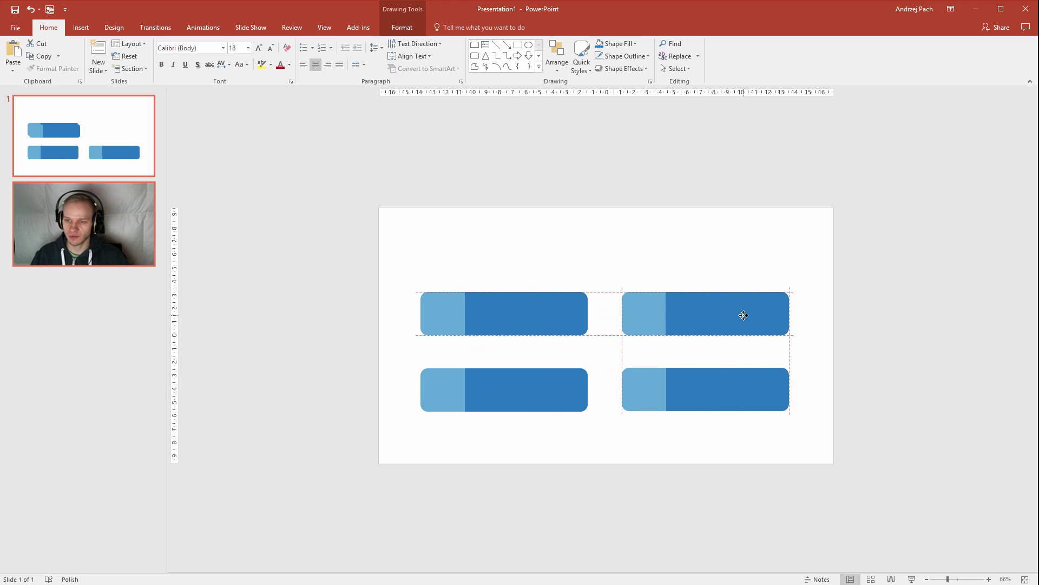
left_click_drag(366, 260, 836, 440)
scroll(837, 441, "down", 3, "ctrl")
scroll(836, 440, "up", 3, "ctrl")
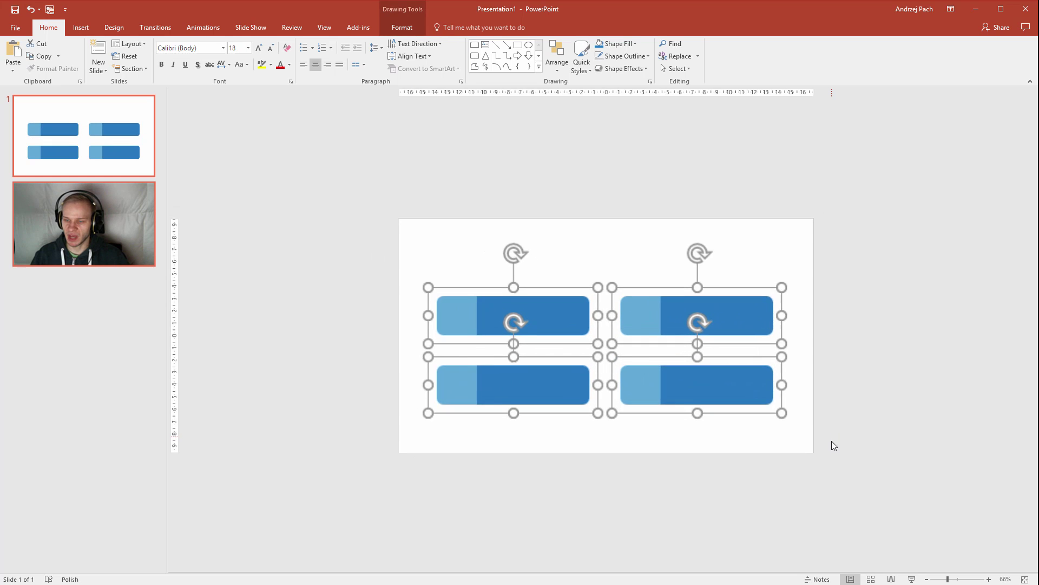
key("Escape")
key("ctrl+z")
key("ctrl+z")
key("ctrl+z")
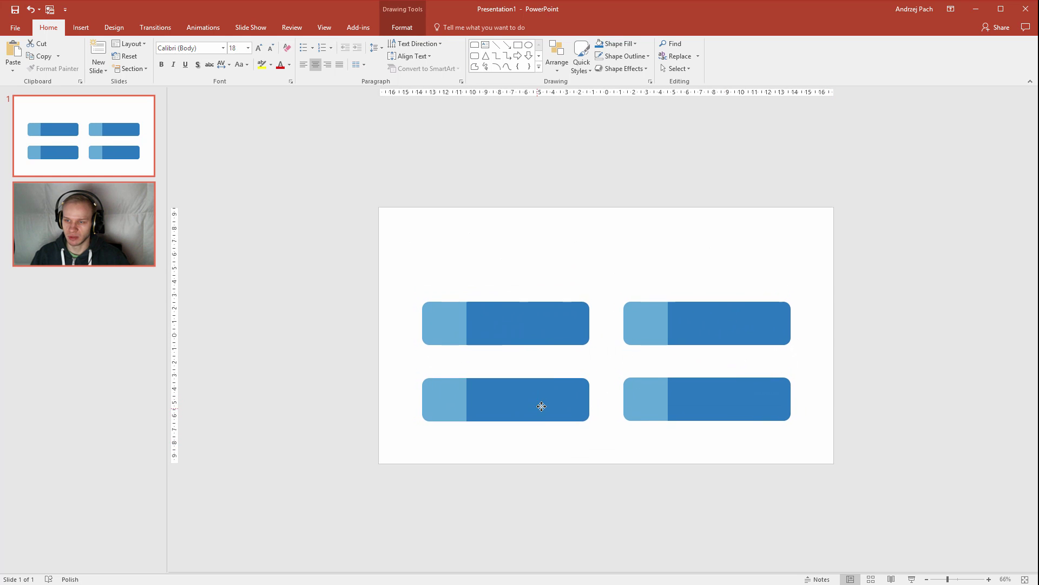
Step: Shift the two right-hand bars slightly left to even out the grid spacing
left_click_drag(872, 472, 595, 281)
left_click_drag(716, 323, 706, 320)
left_click_drag(359, 277, 846, 460)
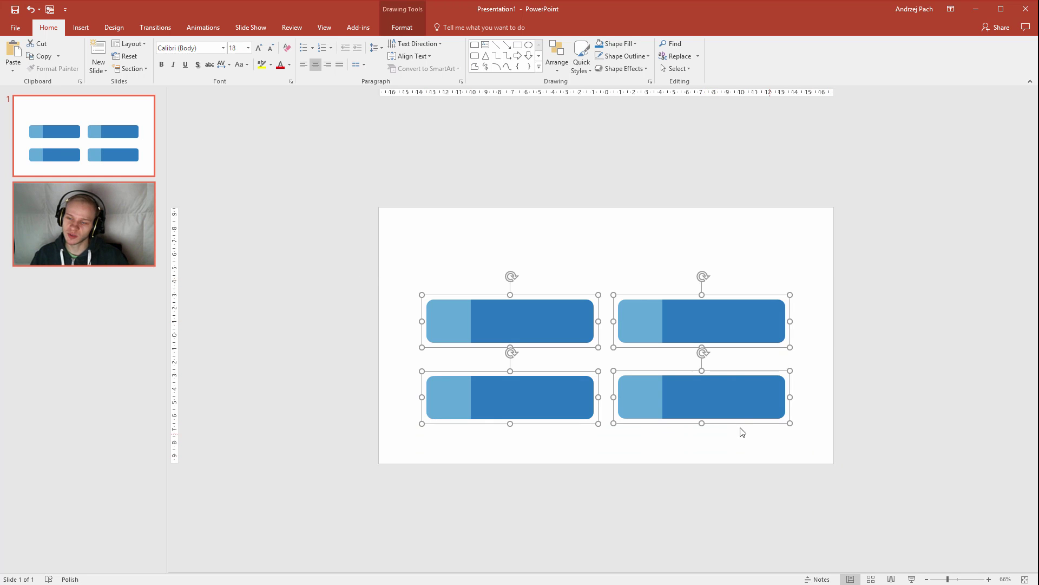
key("Escape")
key("ctrl+z")
key("ctrl+z")
key("ctrl+z")
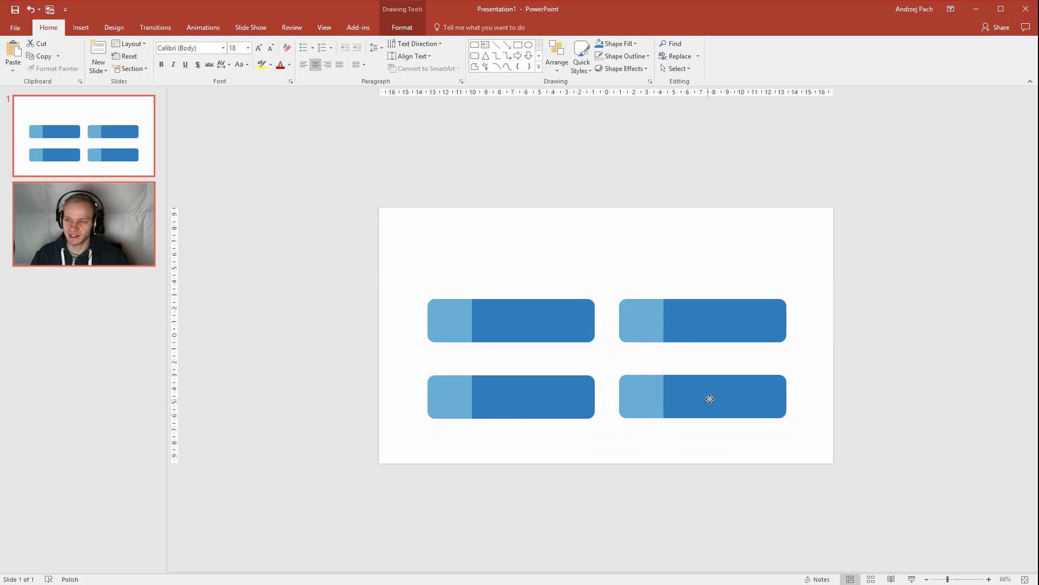
key("ctrl+z")
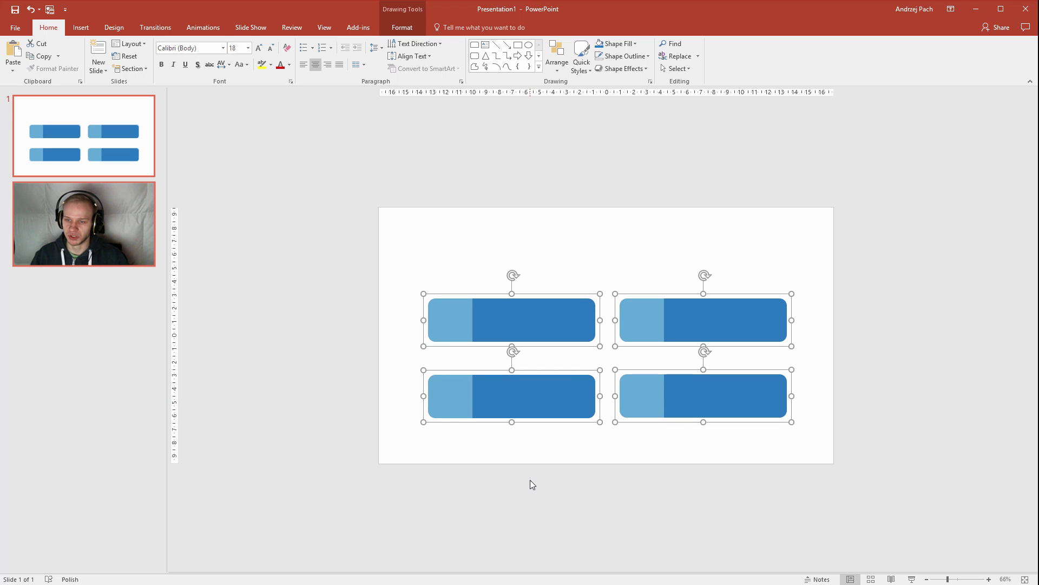
left_click(531, 479)
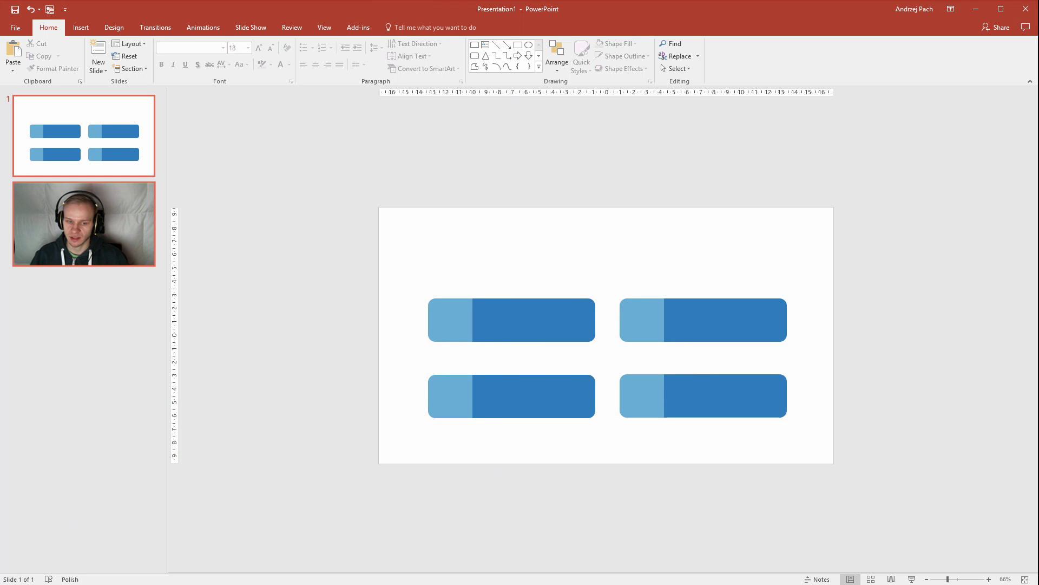
Step: Drag the keyboard, list, chat and document PNGs from File Explorer onto the slide
key("alt+Tab")
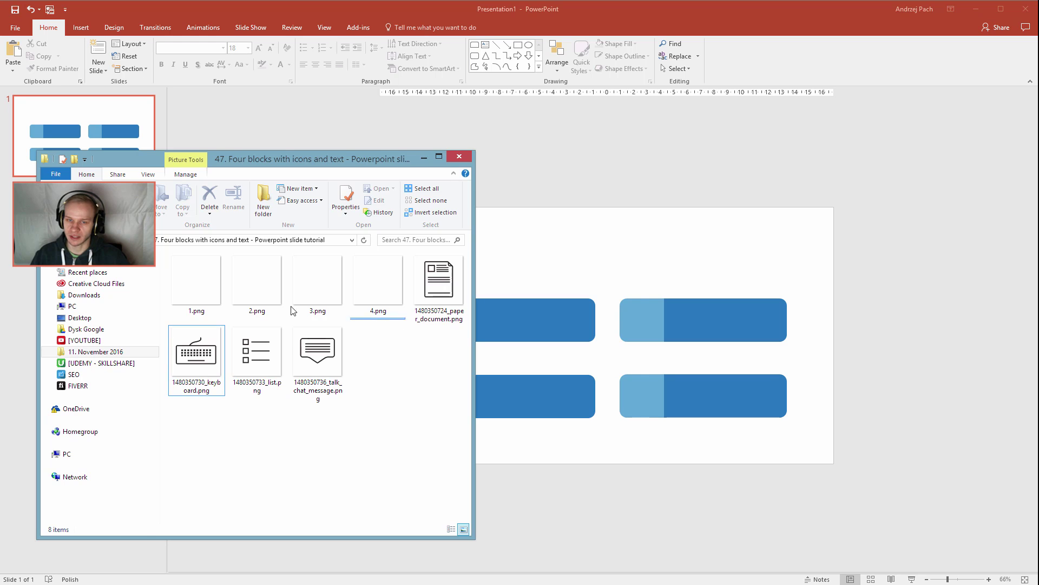
left_click_drag(293, 310, 635, 399)
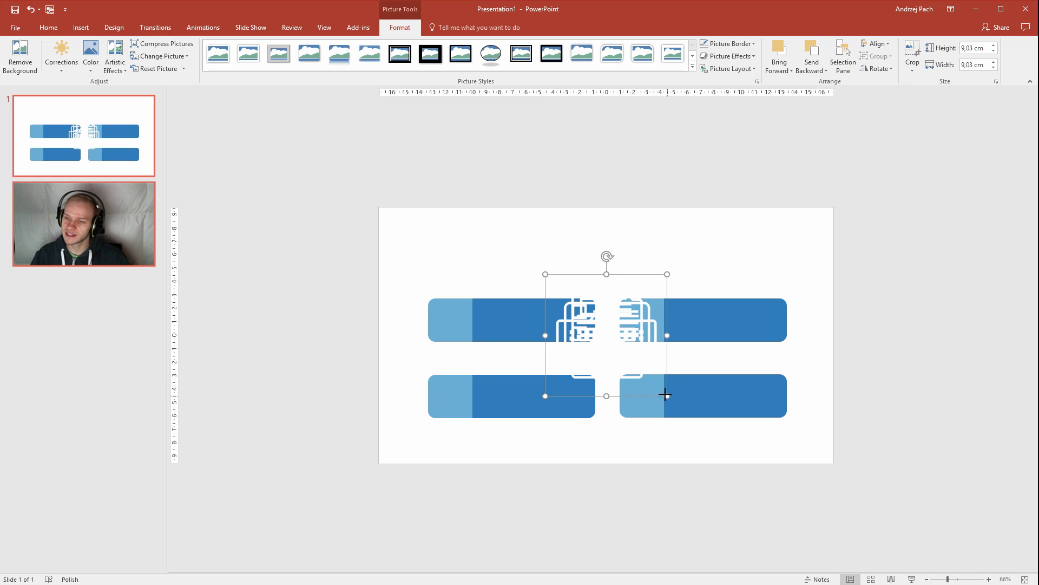
Step: Move the keyboard icon onto the top-left bar and another icon toward the right bar
left_click_drag(665, 394, 611, 334)
key("ctrl+z")
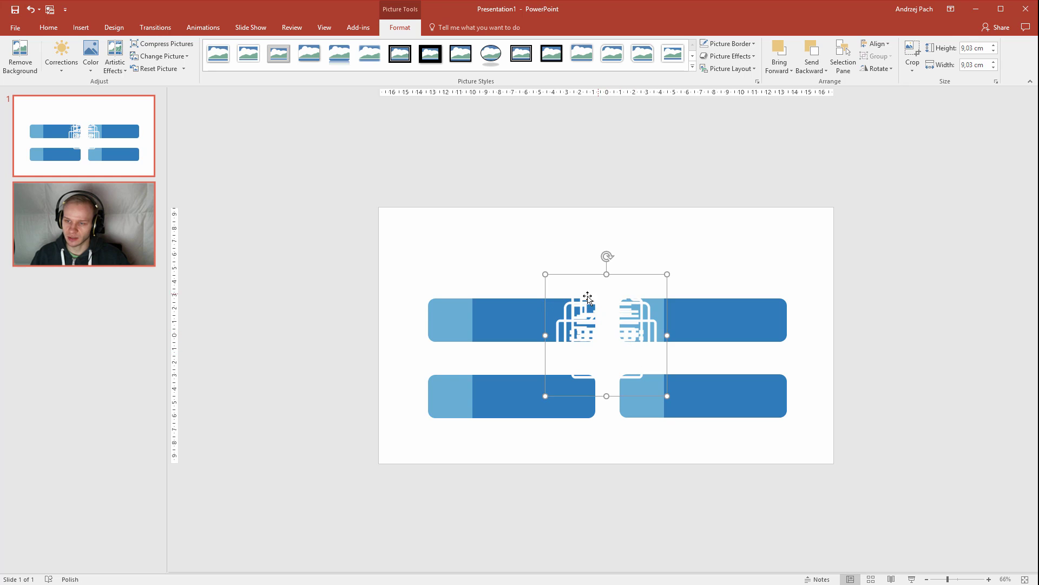
left_click_drag(587, 298, 550, 295)
left_click_drag(644, 311, 698, 309)
Step: Select the four icons and shrink them to about 2.8 cm
left_click(496, 282, "shift")
left_click(602, 218, "shift")
left_click(760, 227, "shift")
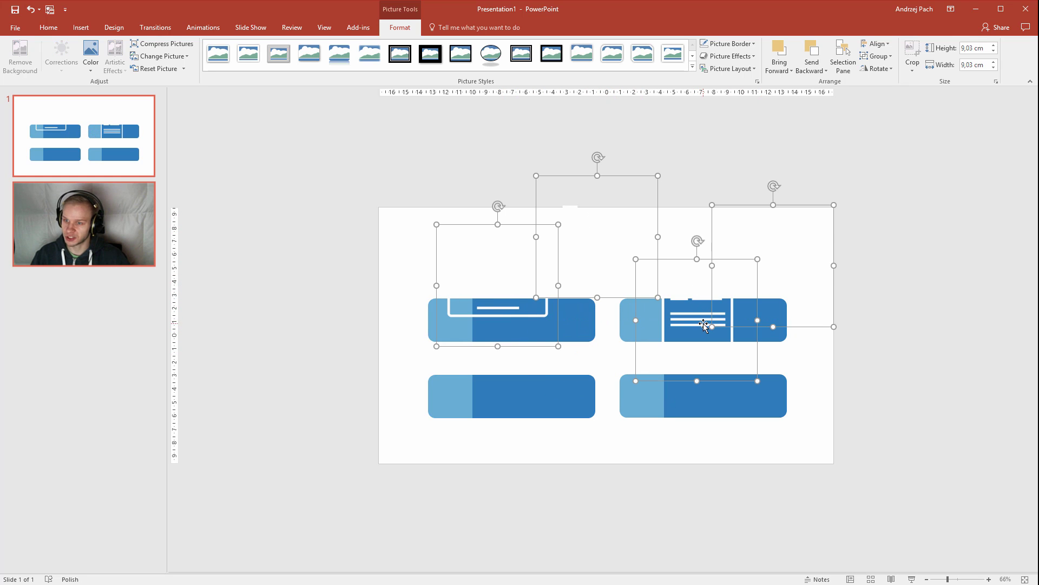
left_click(480, 270, "shift")
left_click(483, 269, "shift")
left_click_drag(485, 269, 488, 367)
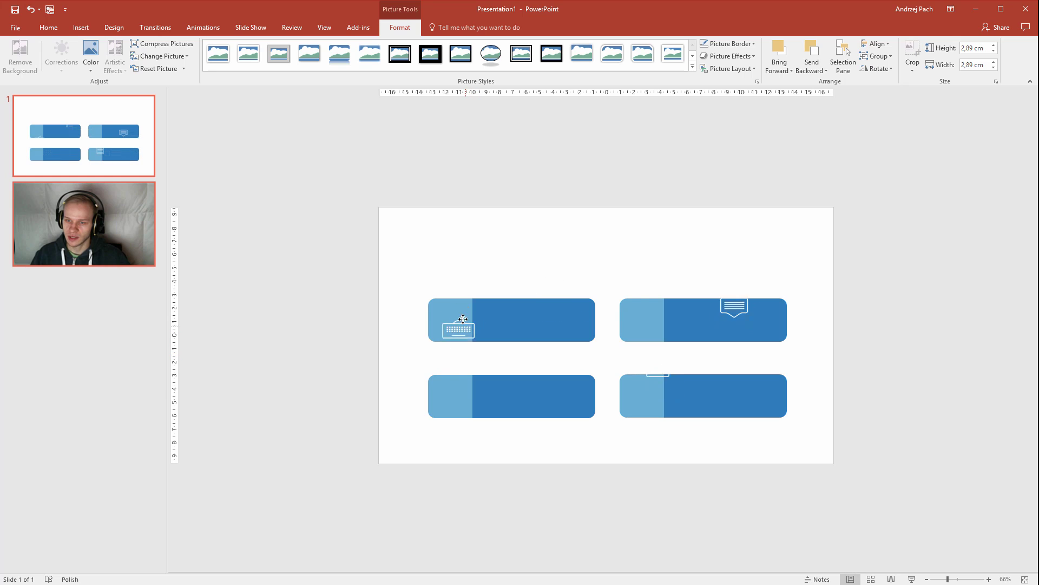
left_click_drag(473, 341, 466, 334)
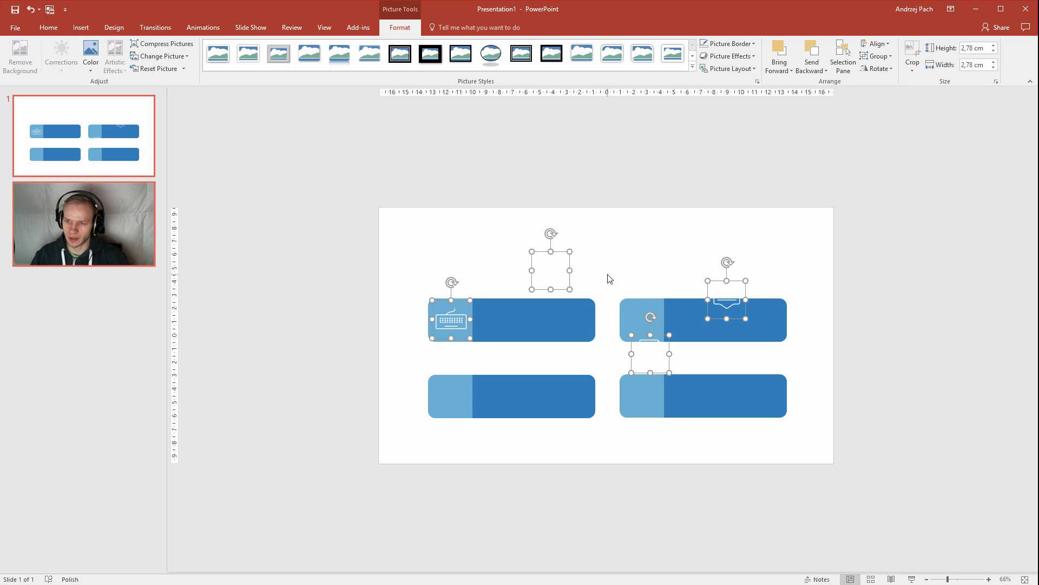
Step: Place the checklist icon on the bottom-left bar and the chat icon on the top-right bar
left_click(610, 279)
left_click_drag(556, 271, 456, 396)
left_click_drag(730, 299, 646, 387)
Step: Select the top-left bar and its keyboard icon together so they move as one block
left_click(639, 447)
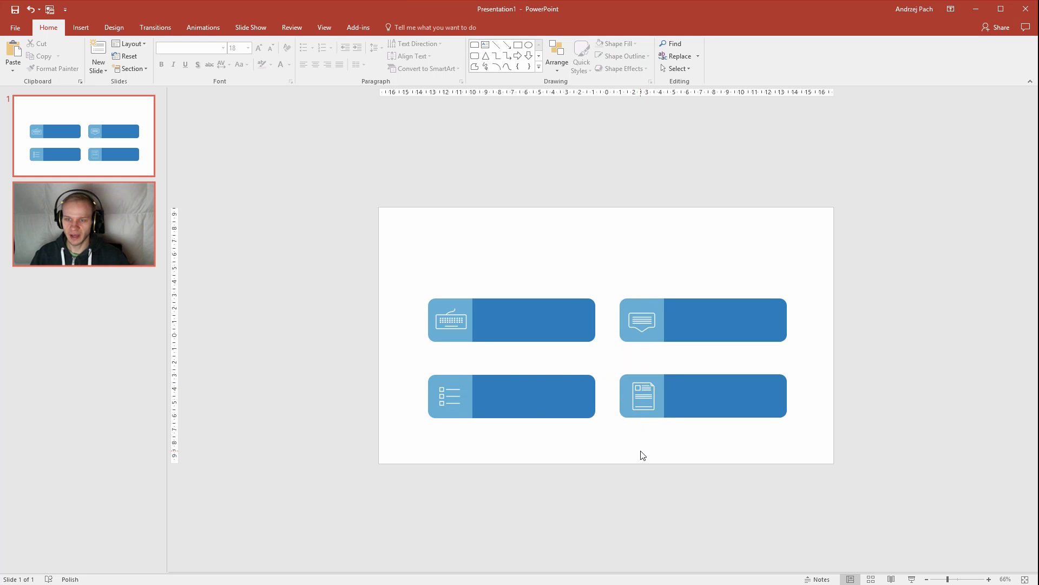
left_click(447, 388)
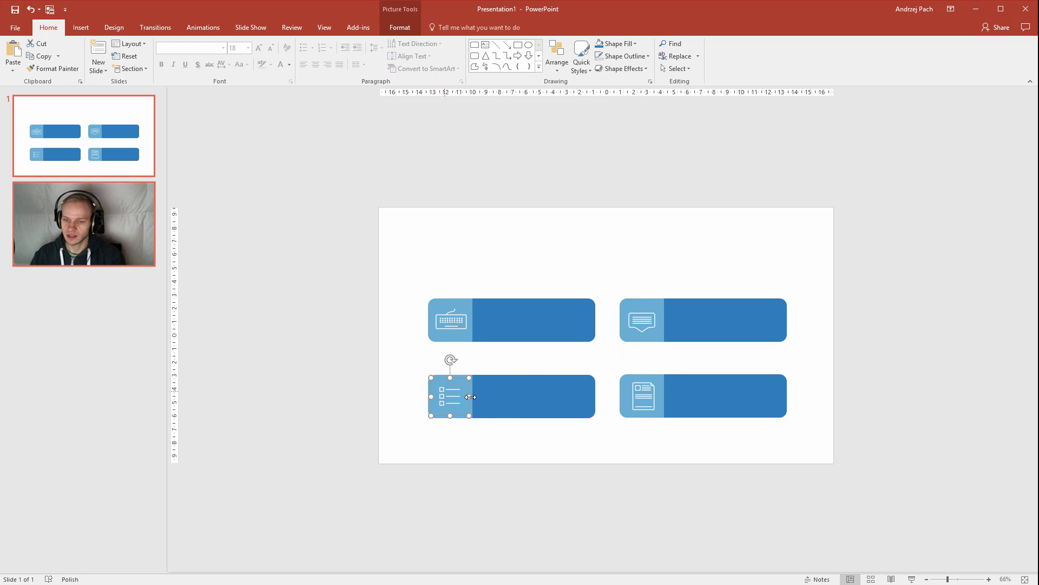
left_click(464, 355)
left_click(453, 320)
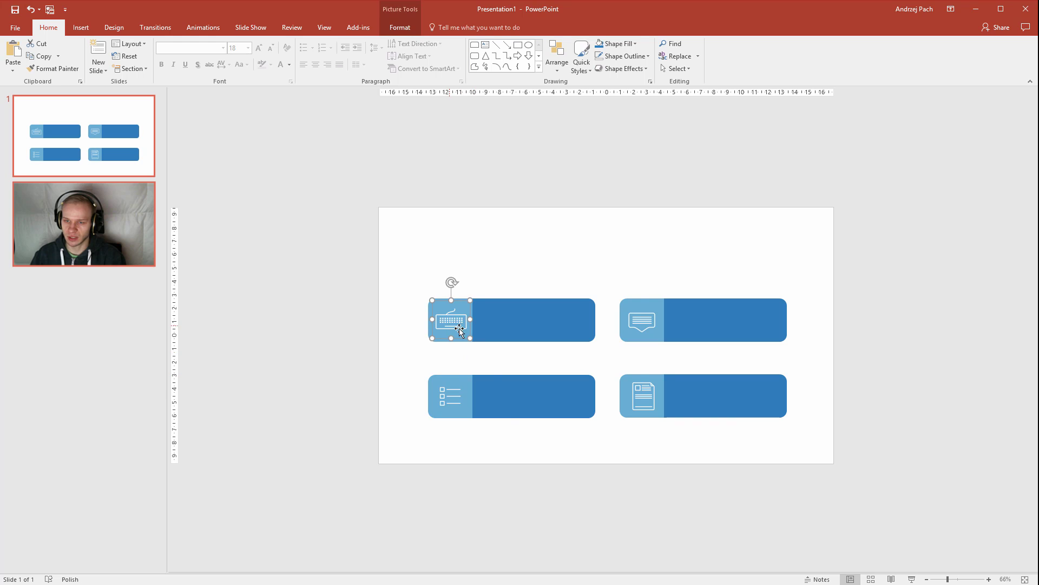
left_click(535, 472)
left_click(451, 329)
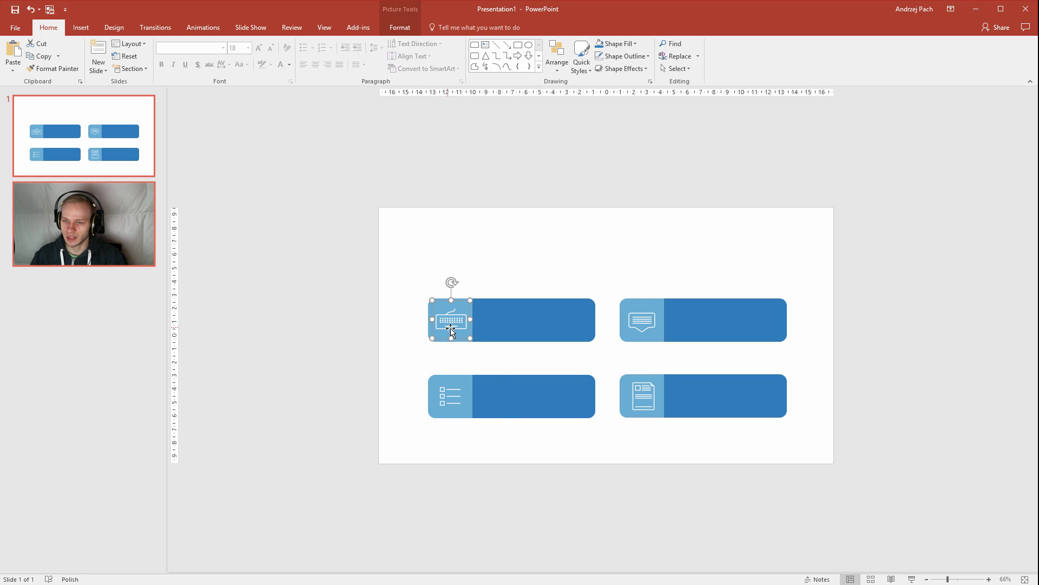
left_click(479, 359)
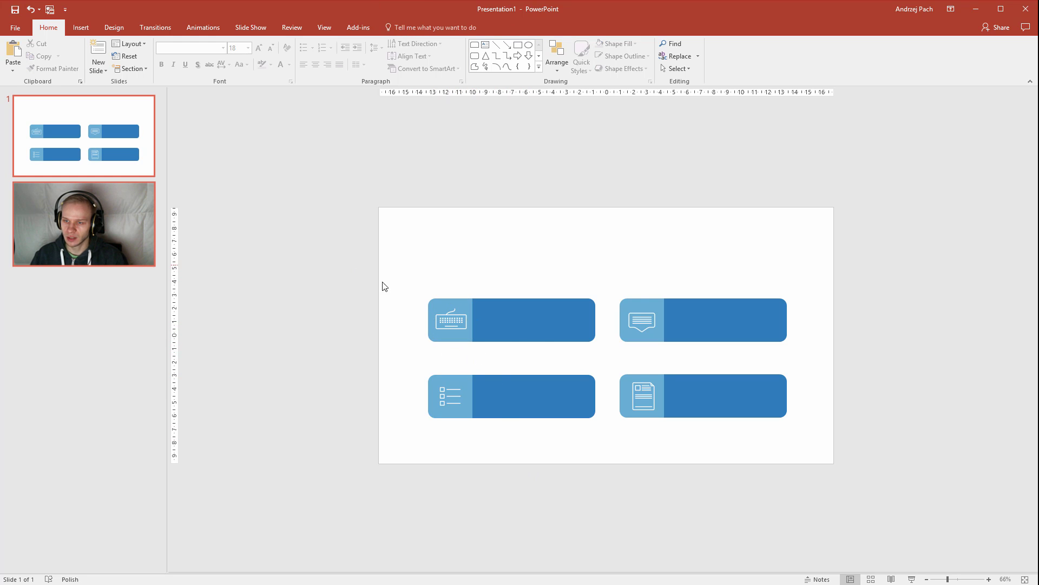
left_click_drag(351, 263, 622, 367)
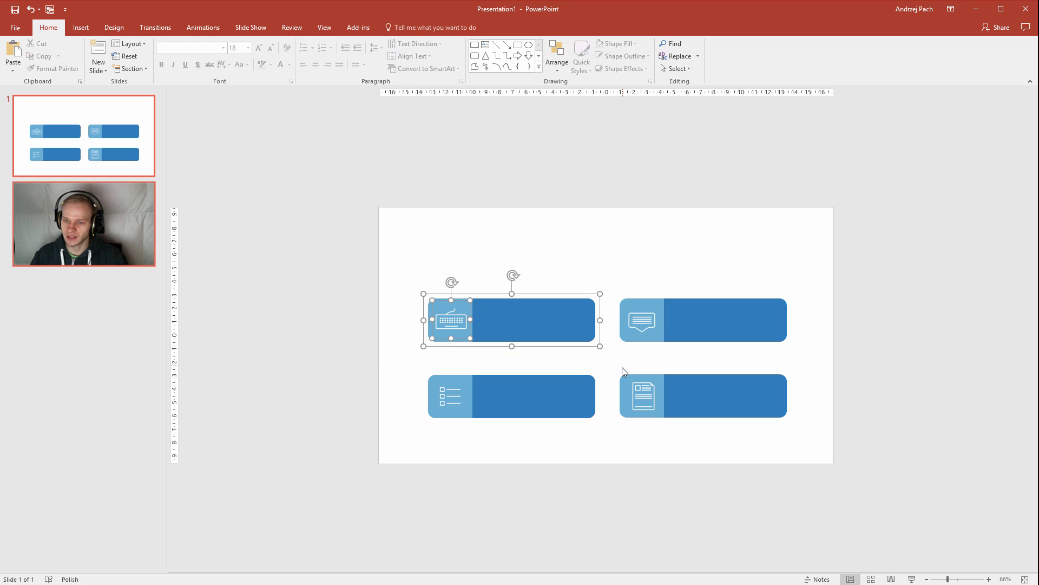
left_click(615, 263)
left_click(515, 318)
left_click(451, 327, "shift")
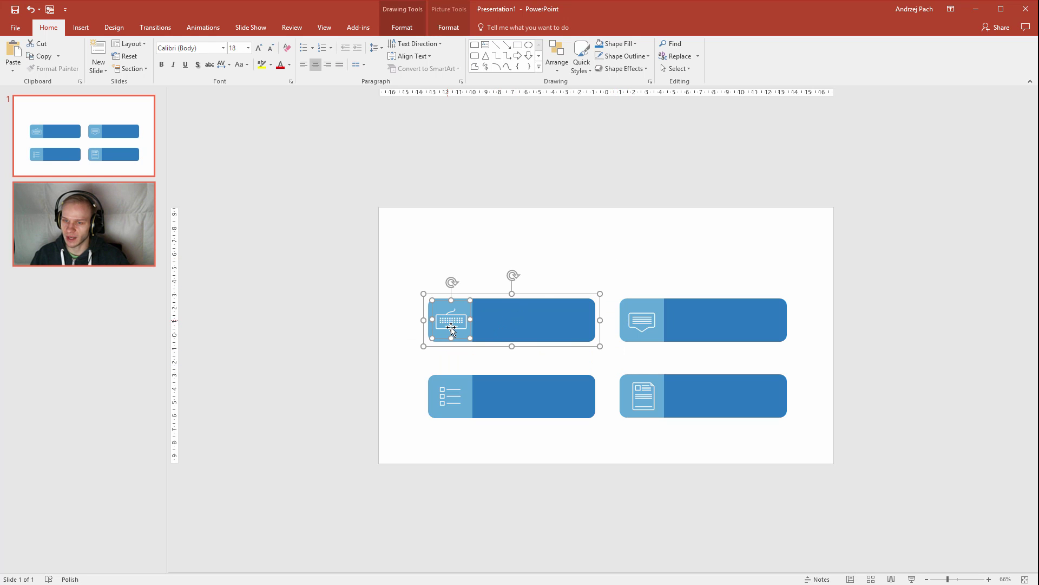
Step: Check the bottom-left, bottom-right and top-right bars with their icons, undoing an accidental move
left_click_drag(372, 356, 602, 459)
left_click_drag(854, 466, 595, 362)
left_click_drag(839, 293, 615, 359)
left_click(836, 391)
key("ctrl+z")
key("ctrl+z")
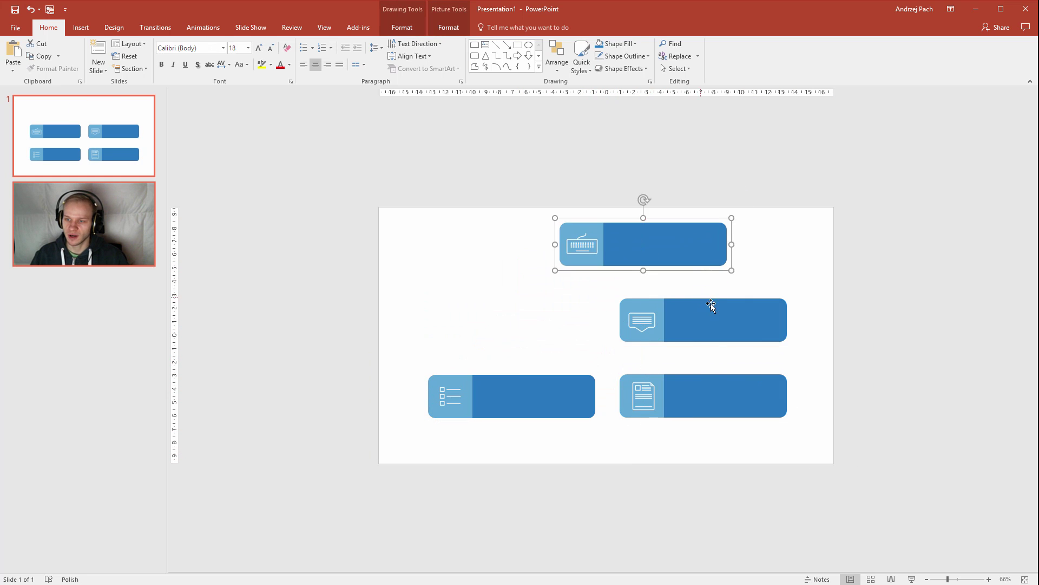
key("ctrl+y")
key("ctrl+y")
left_click(837, 325)
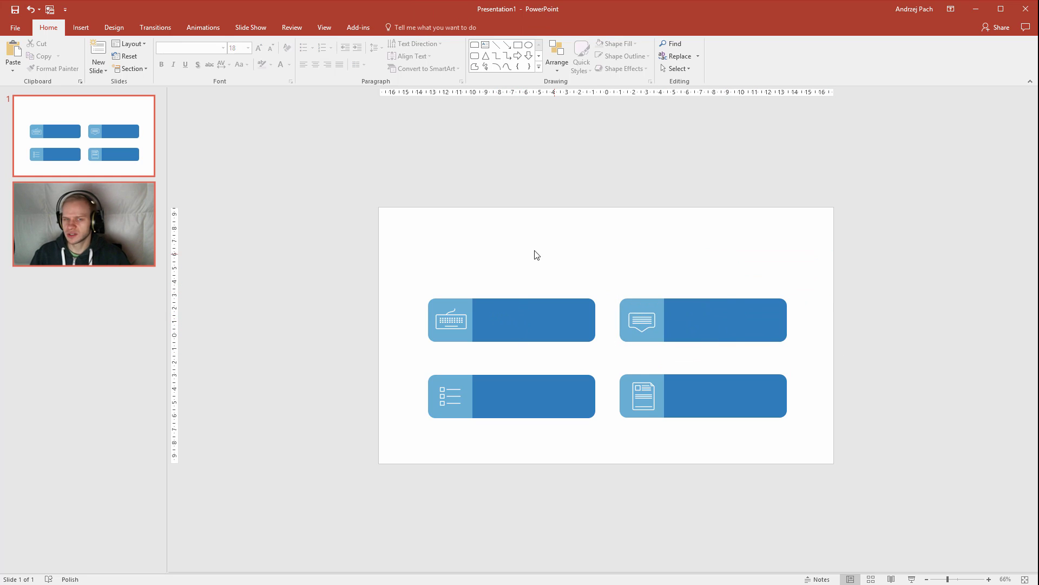
left_click(86, 28)
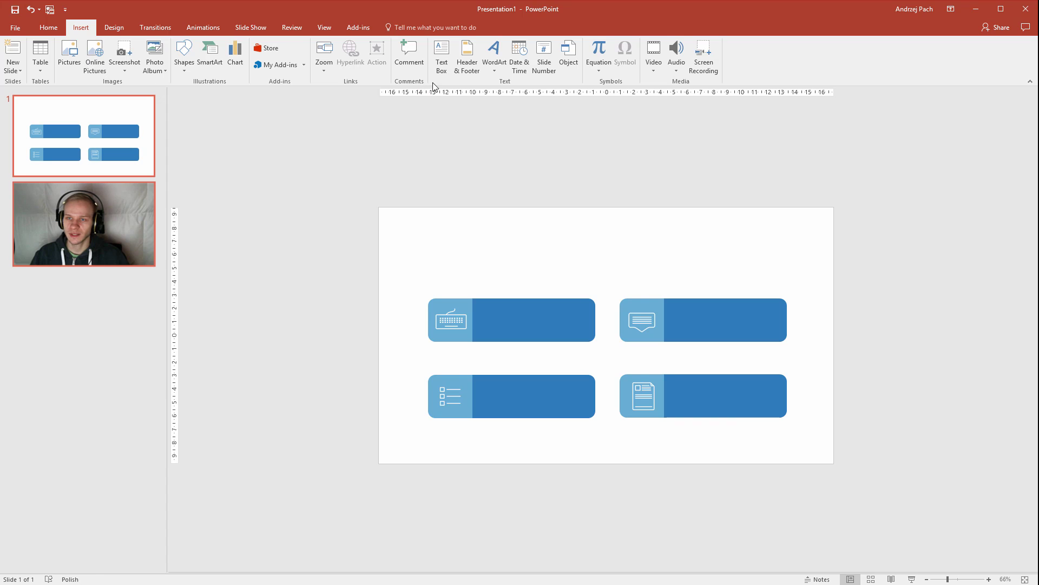
Step: Draw a text box over the top-left block's dark part and paste the Lorem ipsum paragraph into it
left_click(442, 61)
mouse_move(477, 301)
left_mouse_down()
mouse_move(559, 341)
mouse_move(587, 338)
left_mouse_up()
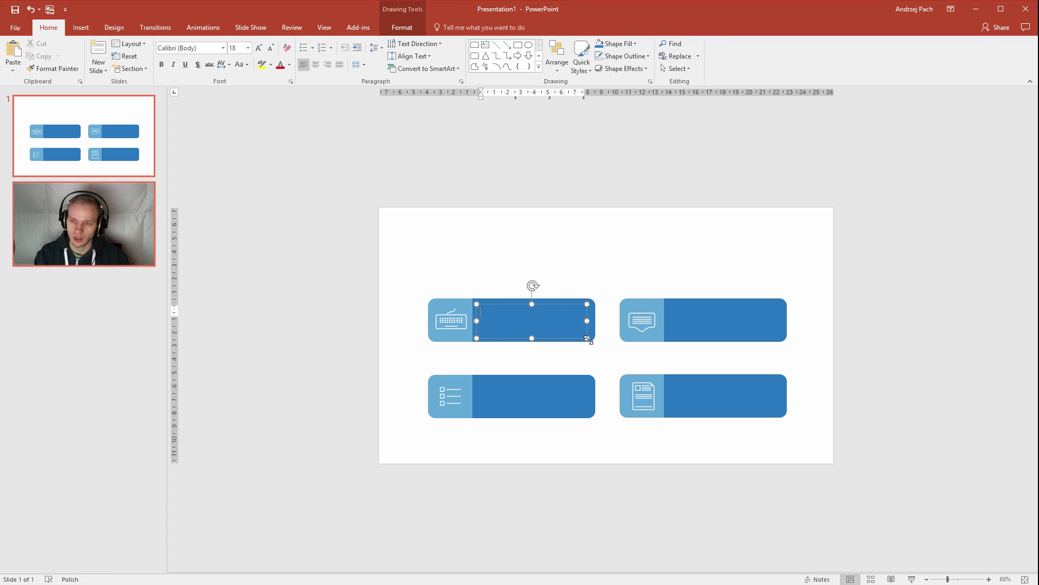
type("th")
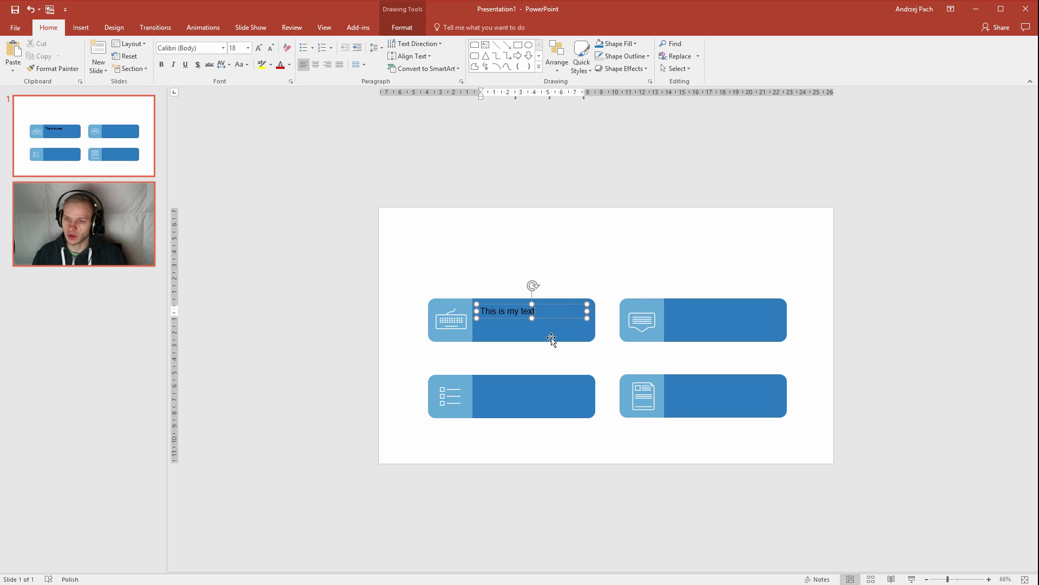
key("ctrl+a")
type("Lorem ipsum dolor sit amet, consectetur adipiscing elit, sed do eiusmod tempor incididunt ut labore et dolore magna")
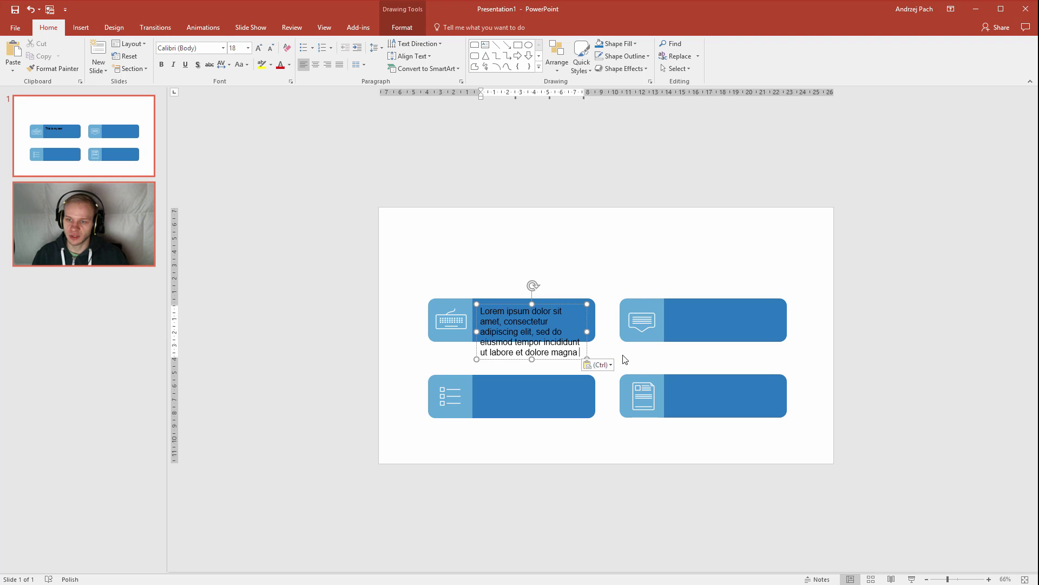
key("ctrl")
key("Escape")
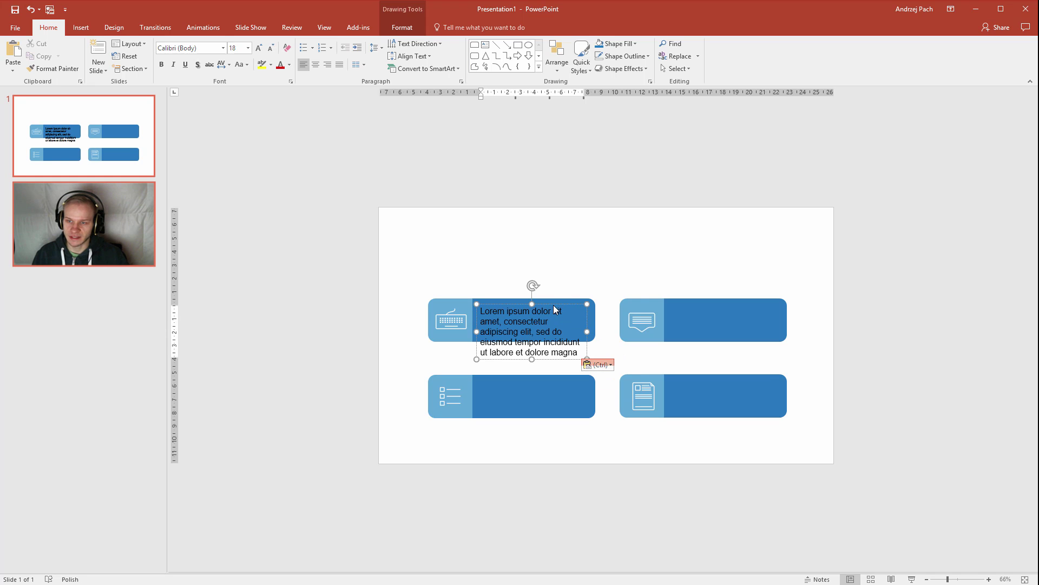
key("Escape")
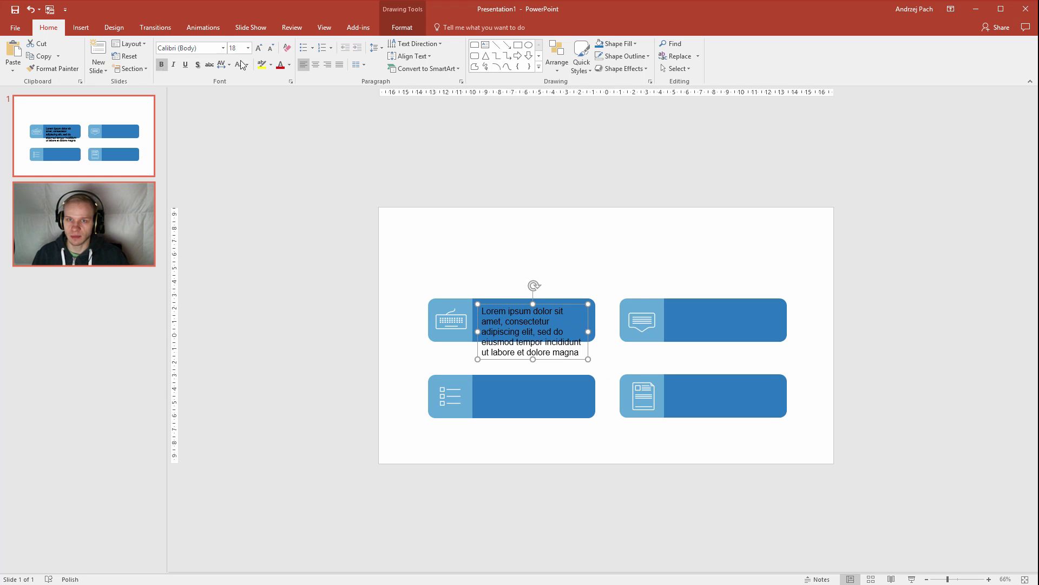
Step: Trim the Lorem ipsum text, make it 16 pt, white and centred, then duplicate the box
left_click(270, 48)
left_click(270, 48)
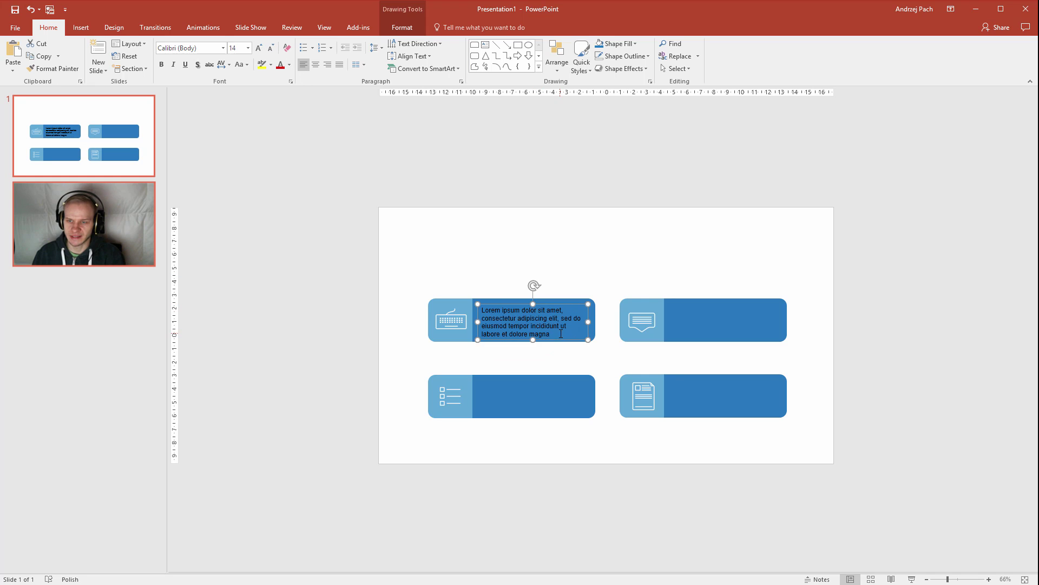
left_click_drag(560, 334, 485, 312)
key("BackSpace")
left_click(259, 47)
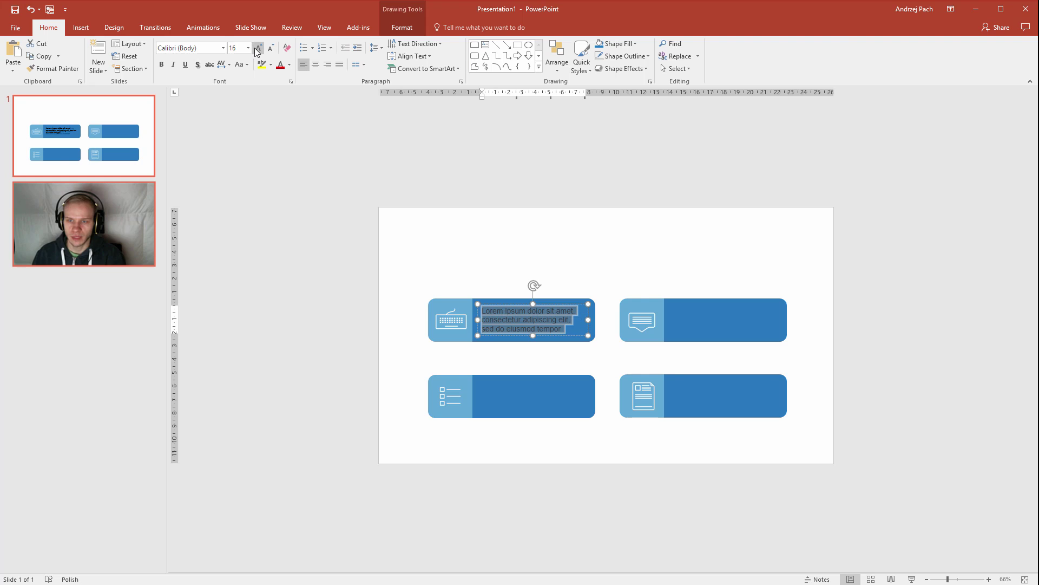
left_click(290, 64)
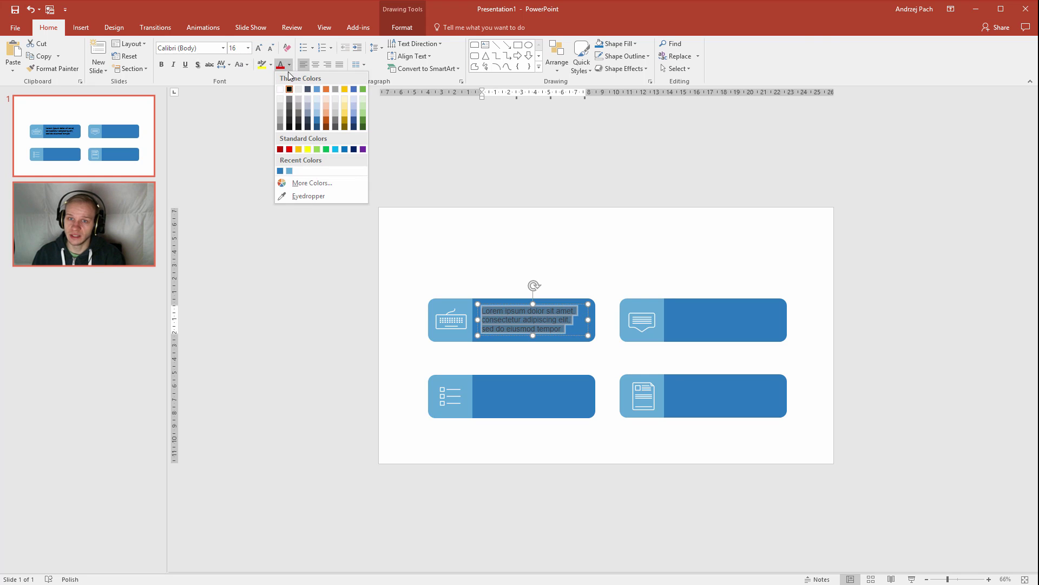
left_click(281, 89)
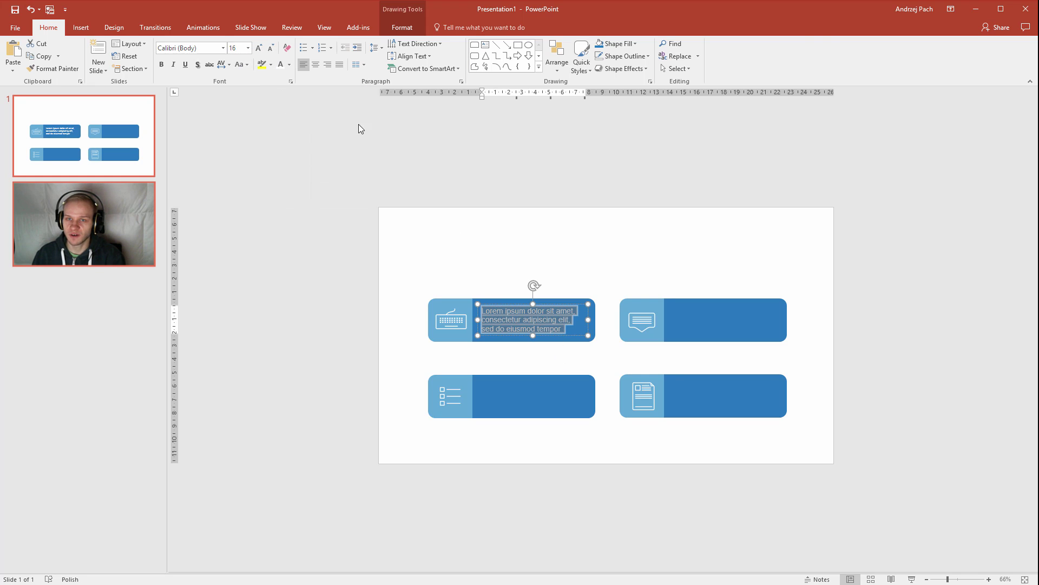
left_click(318, 65)
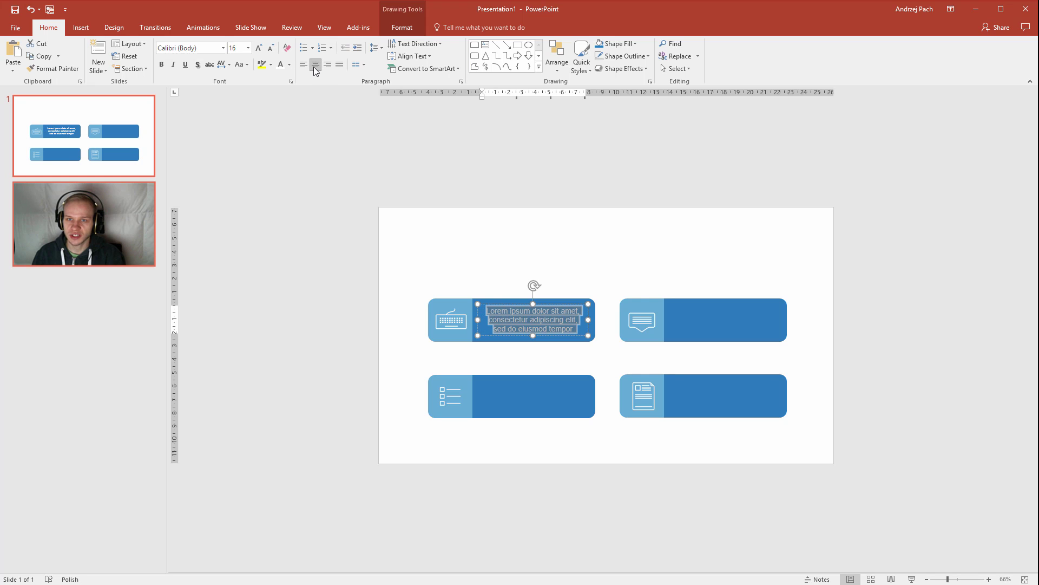
left_click(495, 305)
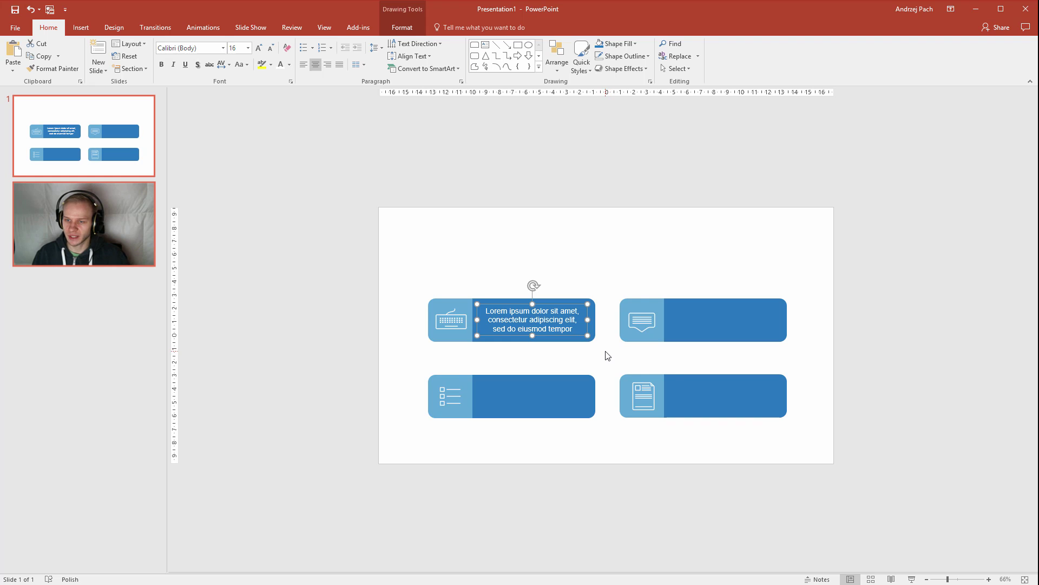
key("ctrl+c")
key("ctrl+v")
Step: Place text box copies on the top-right, bottom-left and bottom-right blocks
left_click_drag(571, 336, 764, 336)
key("ctrl+v")
left_click_drag(553, 340, 550, 412)
key("ctrl+v")
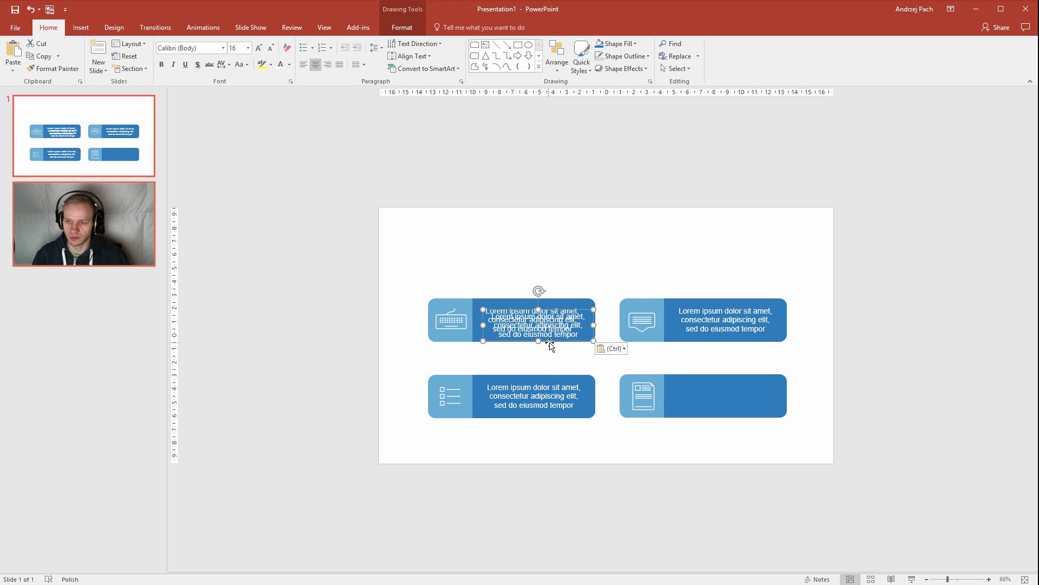
left_click_drag(549, 345, 737, 414)
Step: Marquee-select each of the four blocks to verify its contents
left_click_drag(822, 272, 600, 365)
left_click_drag(336, 249, 620, 367)
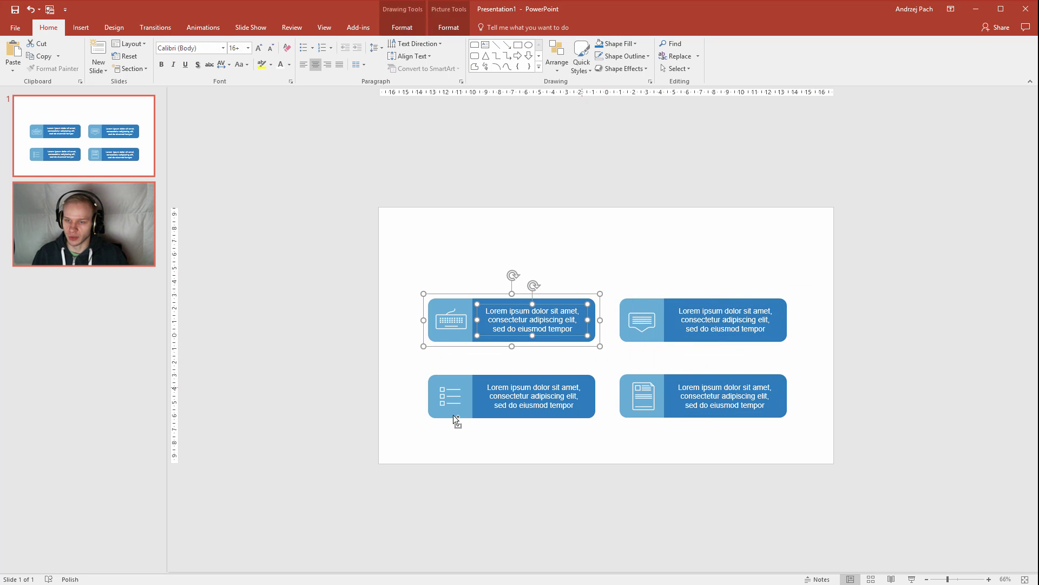
left_click_drag(400, 360, 613, 455)
left_click_drag(830, 470, 617, 358)
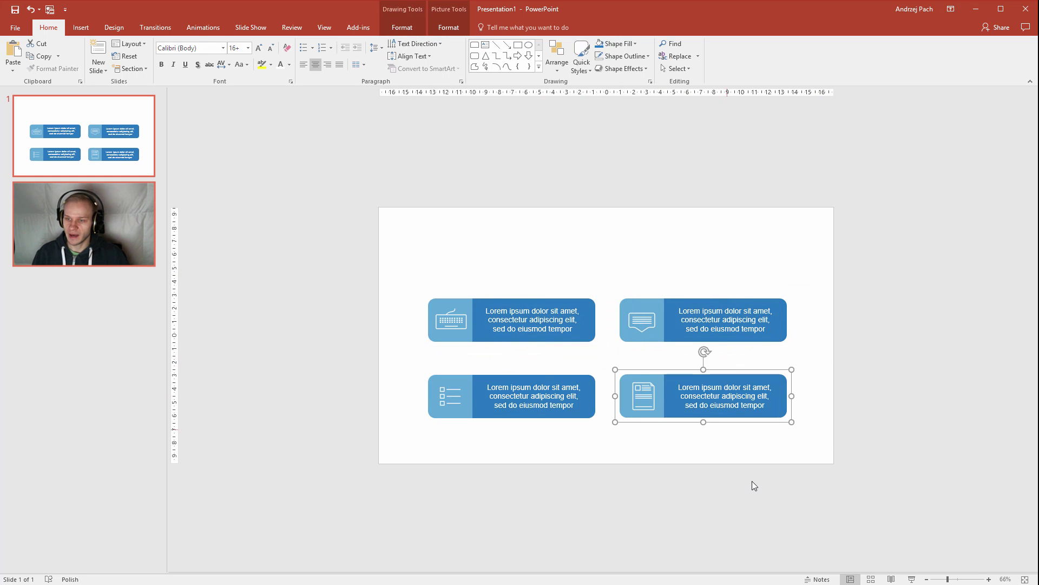
left_click(751, 480)
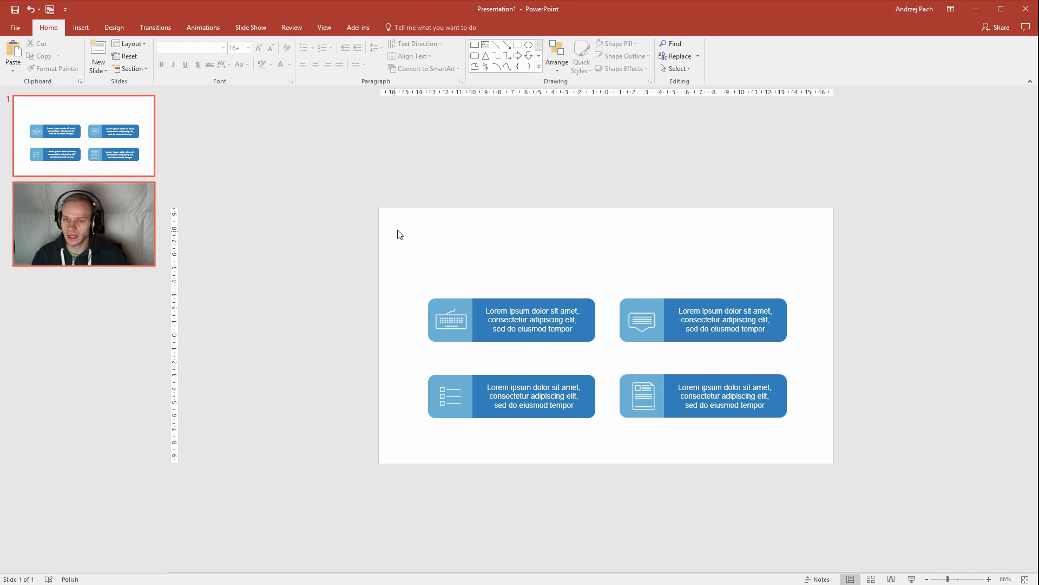
Step: Copy the top-left block's dark-blue bar to the slide's top-left corner
left_click(479, 307)
left_click_drag(482, 294, 483, 264)
key("ctrl+z")
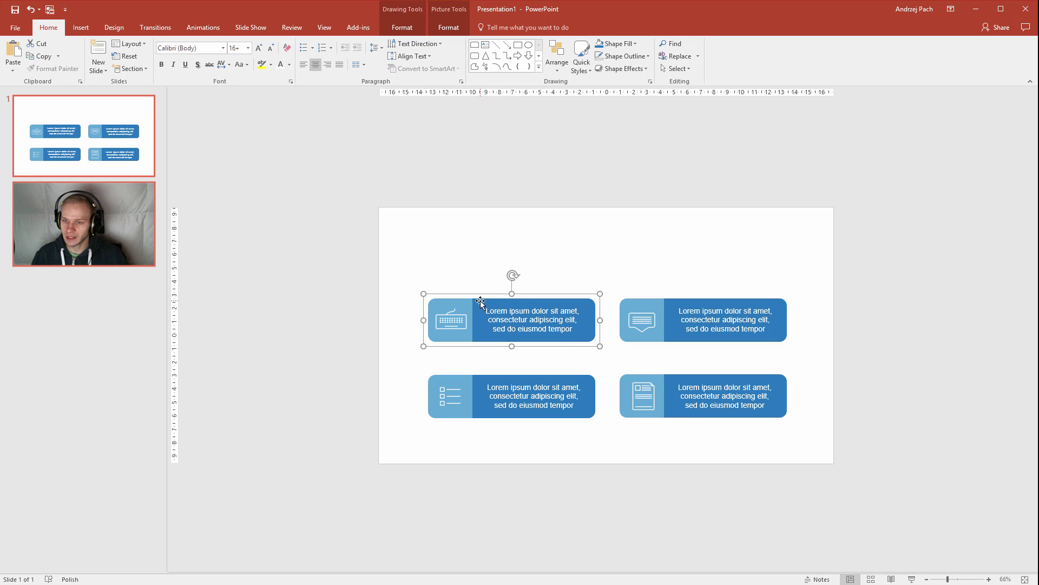
left_click(464, 316)
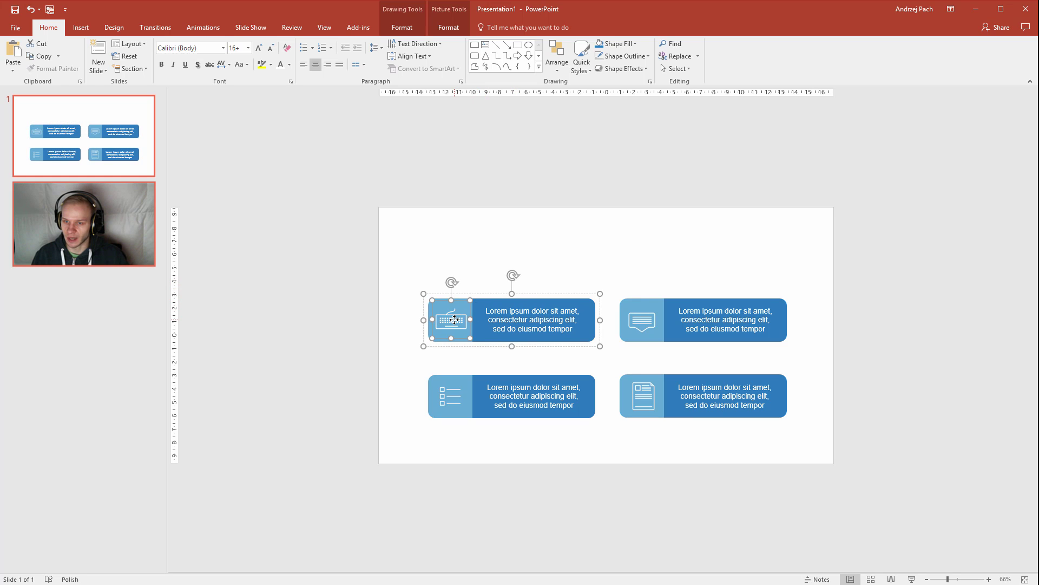
left_click(472, 307)
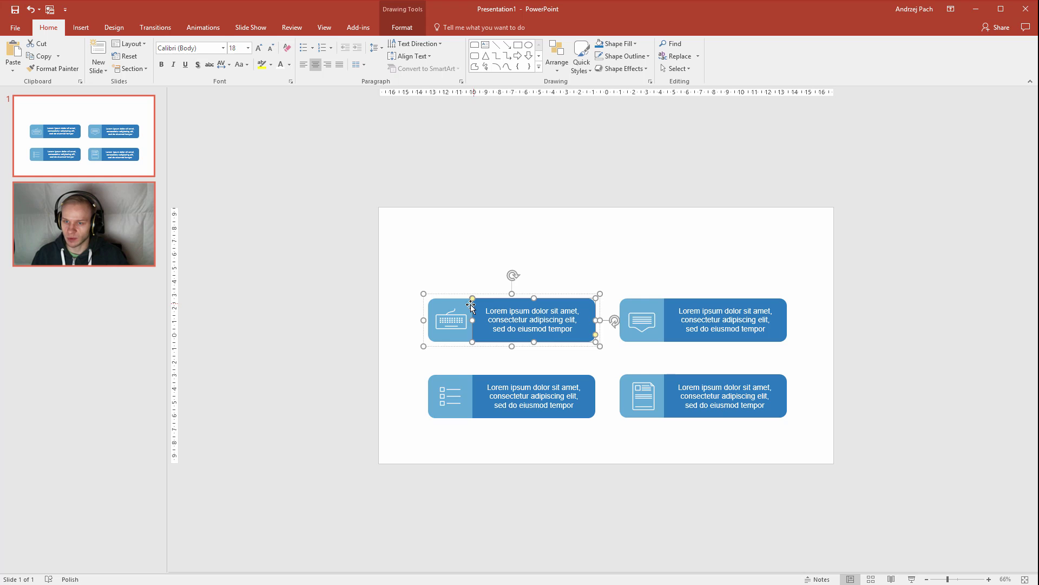
left_click(478, 305)
left_click_drag(551, 333, 387, 245)
Step: Duplicate the first block's text box beside the accent bar and make its text black
left_click(429, 262)
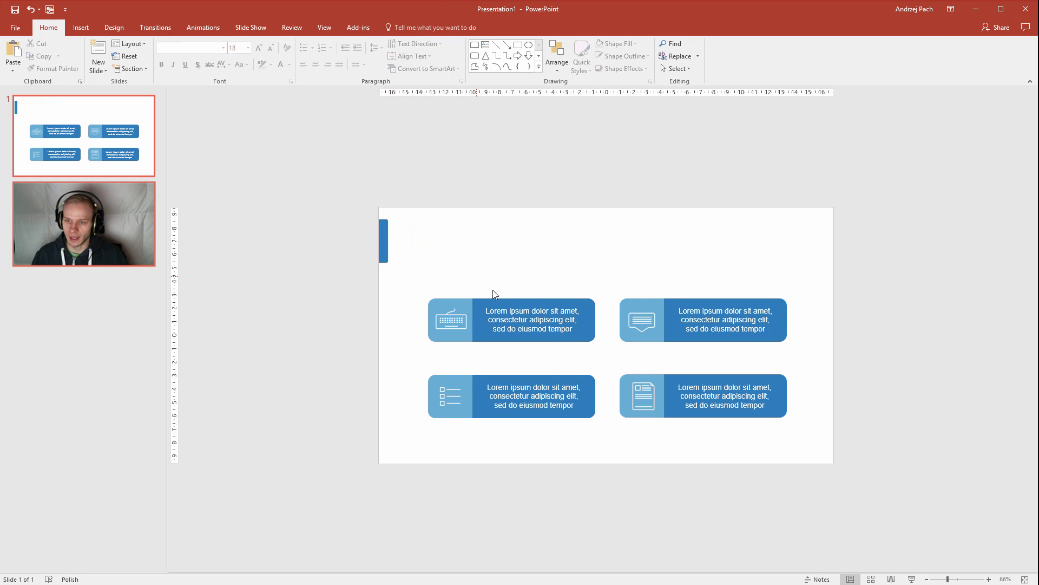
left_click(535, 313)
left_click(529, 306)
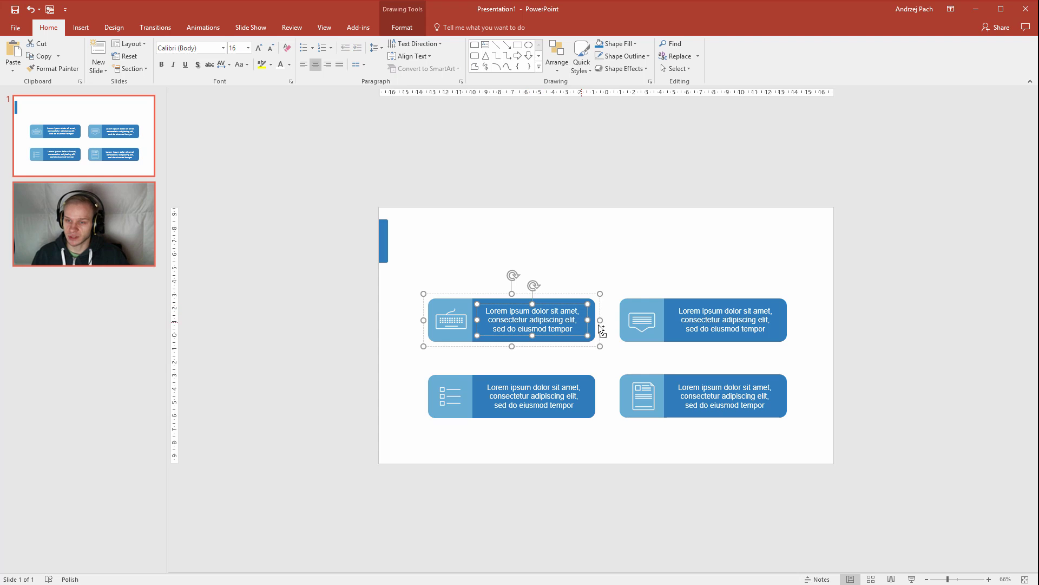
key("ctrl+c")
key("ctrl+v")
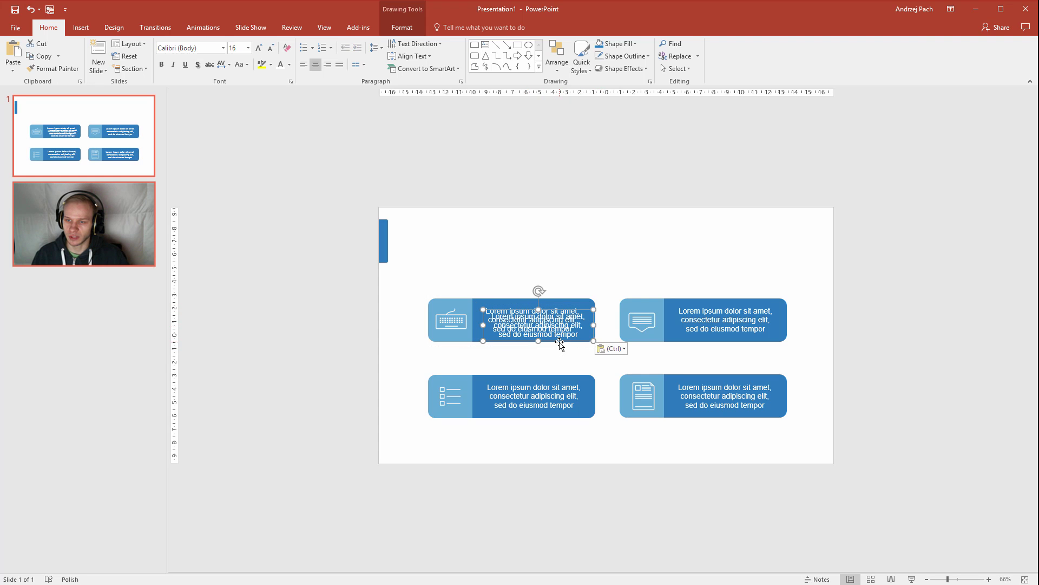
left_click_drag(560, 344, 460, 258)
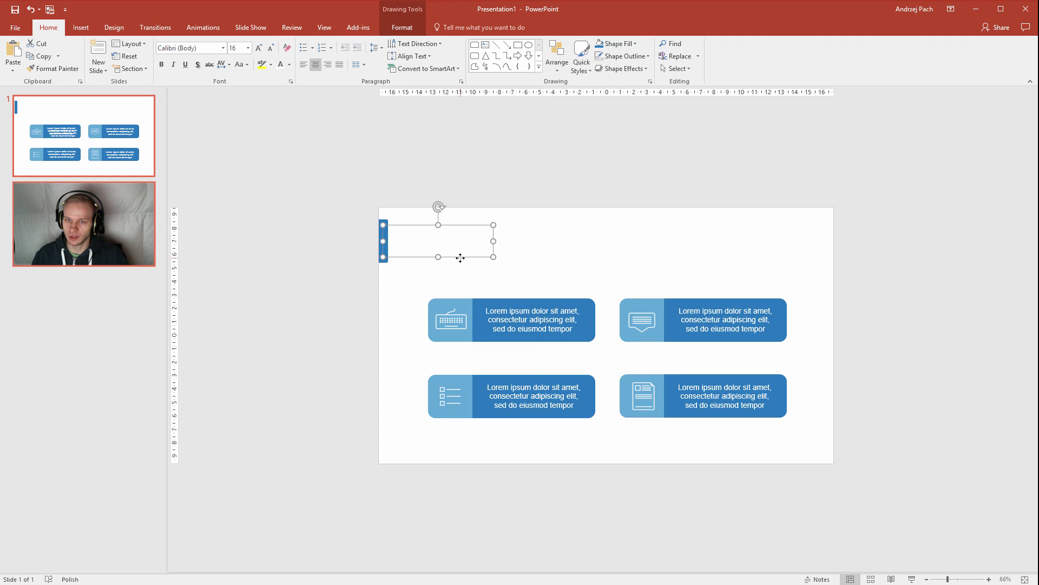
left_click(289, 65)
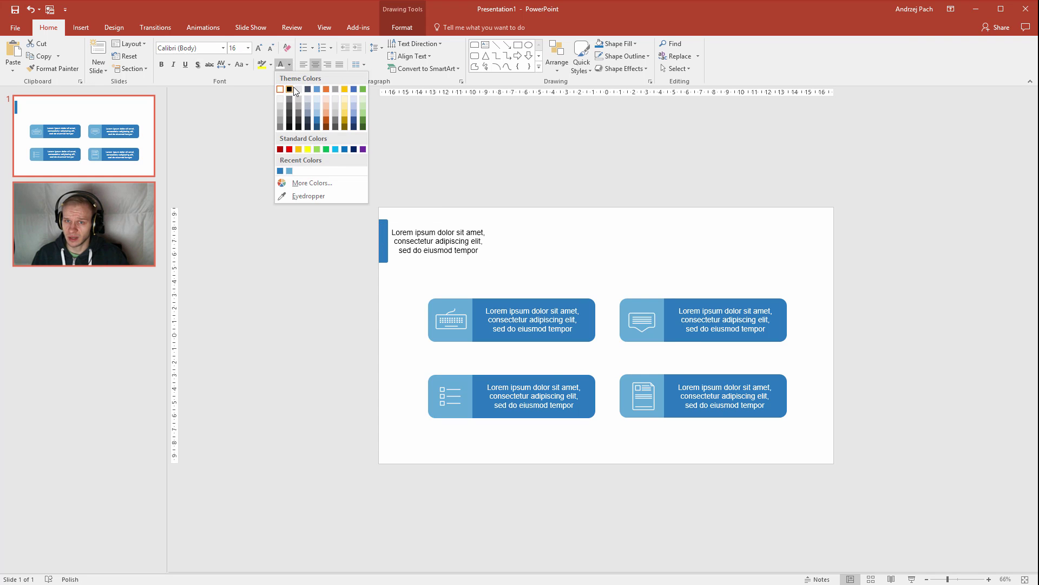
left_click(293, 88)
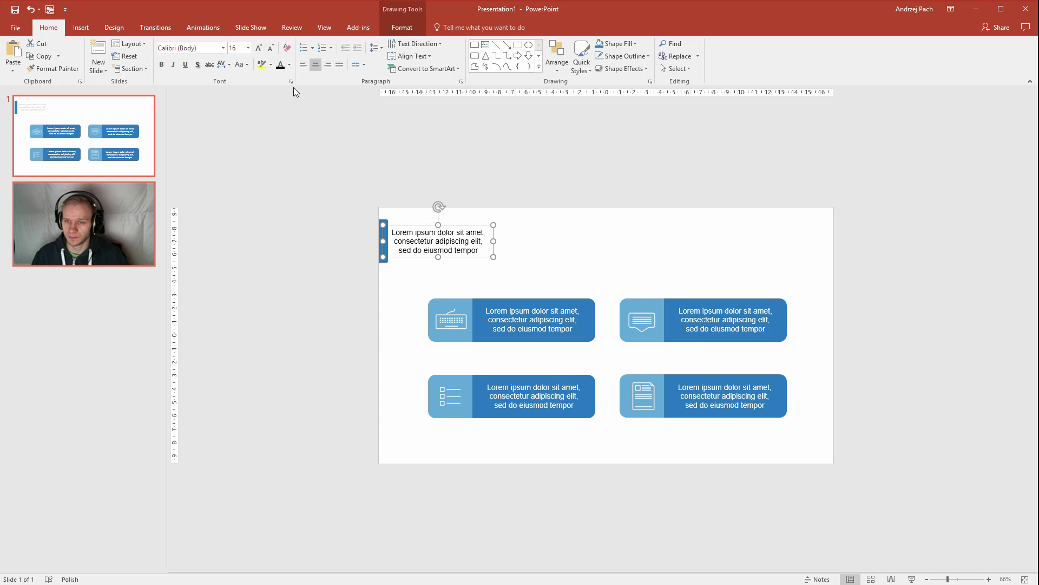
Step: Replace the text with 'SLIDE', enlarge it to 66 pt, widen the box and bold it
triple_click(438, 246)
type("SLIDE")
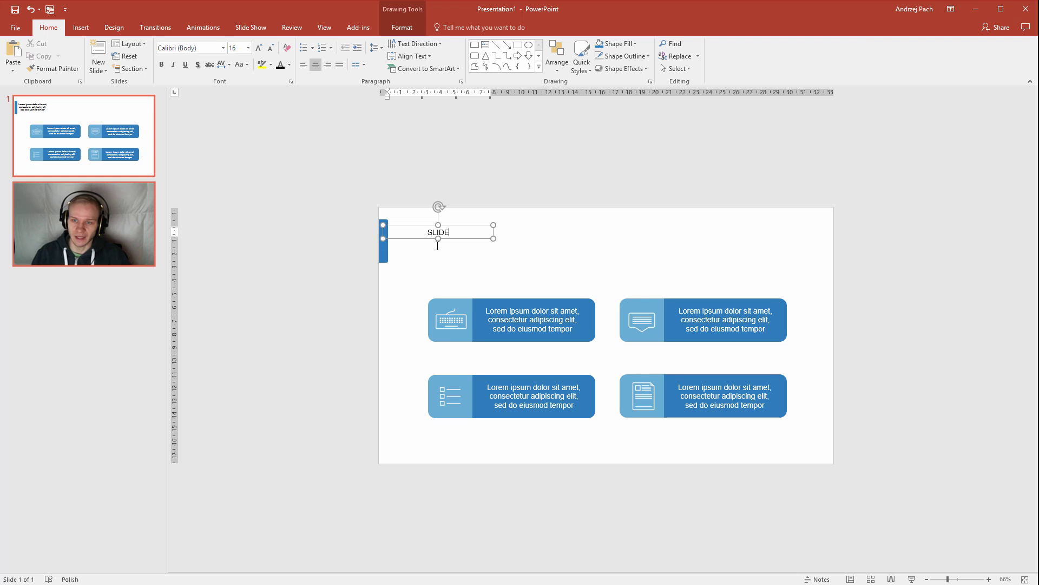
key("ctrl+a")
left_click(258, 48)
left_click(258, 48)
left_click(258, 48)
left_click(258, 48)
left_click(258, 48)
left_click(258, 49)
left_click(259, 48)
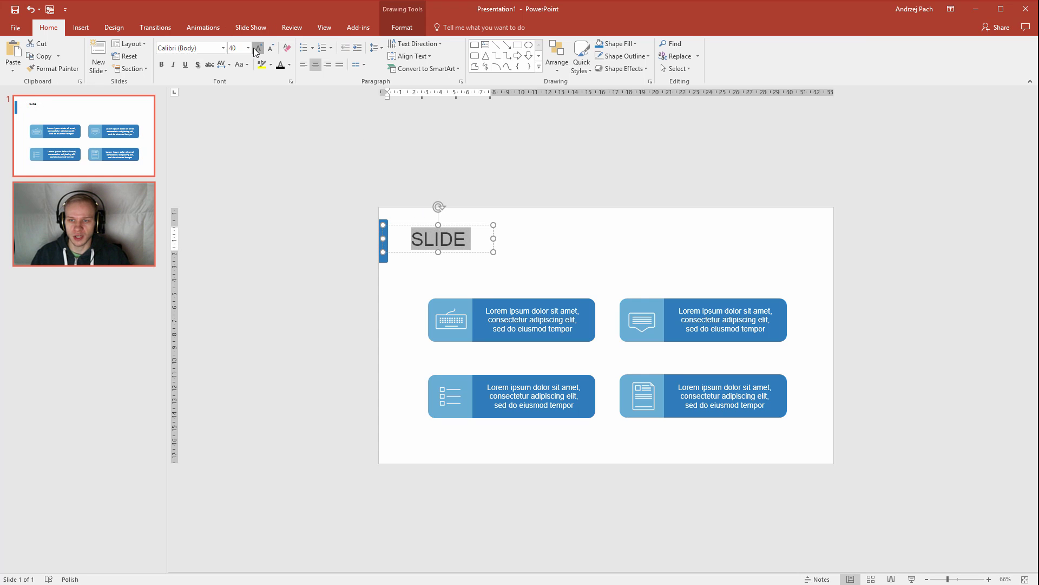
left_click(257, 49)
left_click(257, 49)
left_click(257, 48)
left_click(257, 49)
left_click(257, 49)
left_click_drag(494, 244, 628, 245)
key("ctrl+b")
left_click(550, 249)
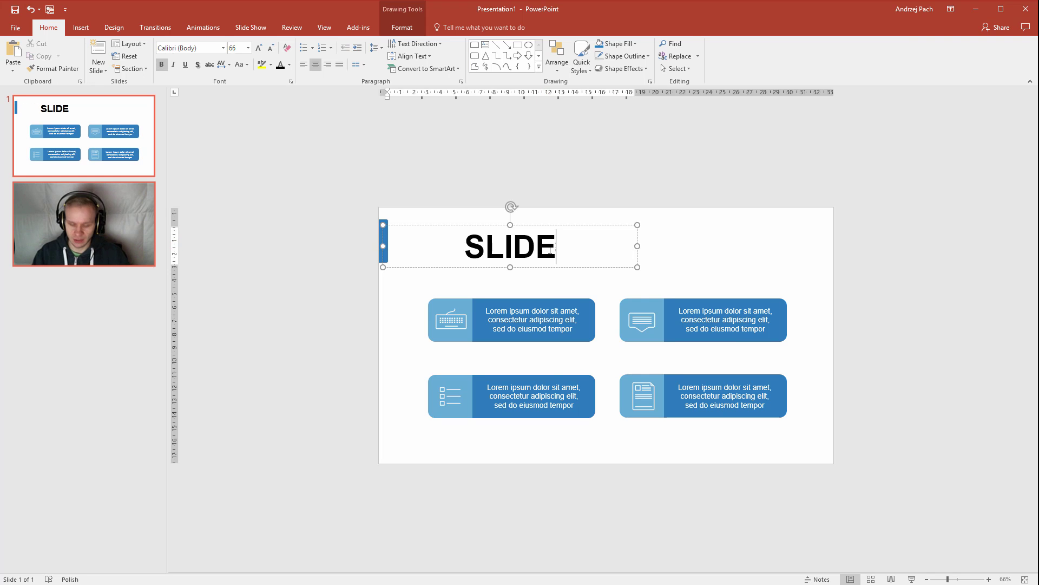